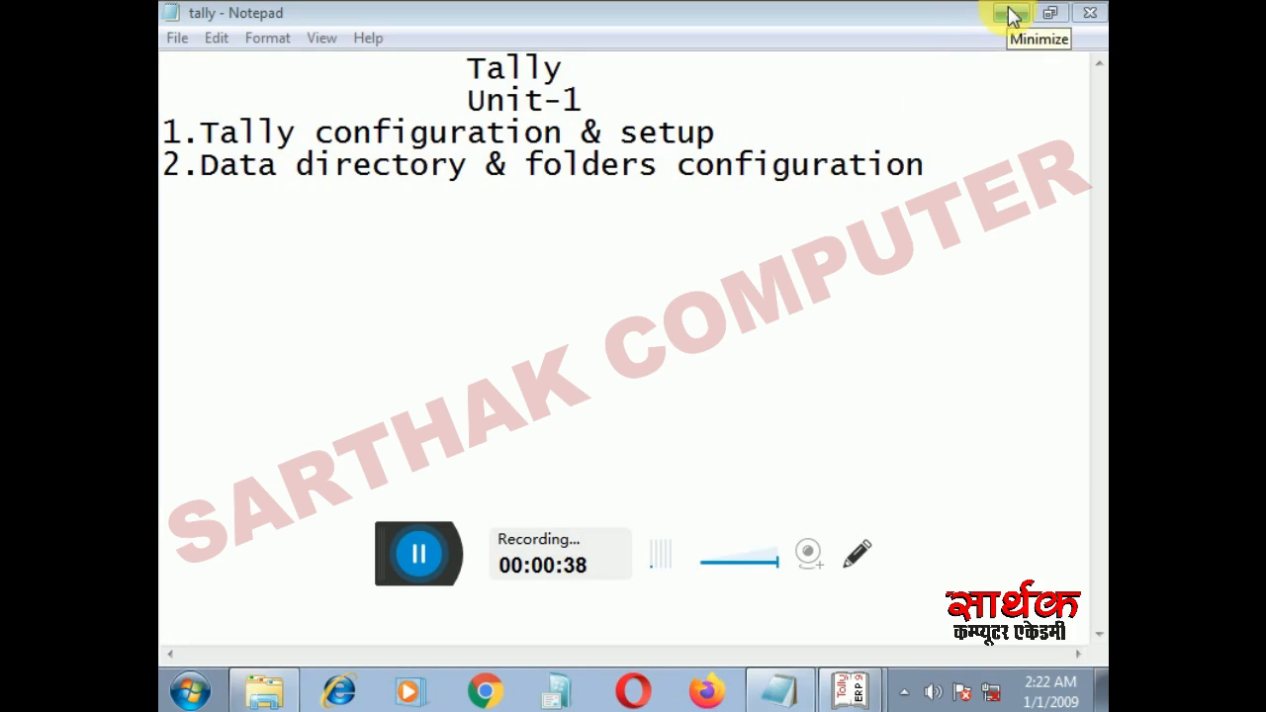
Step: Switch from the Notepad notes to Tally.ERP 9 and open its General configuration
{"action": "left_click", "coordinate": [1011, 15]}
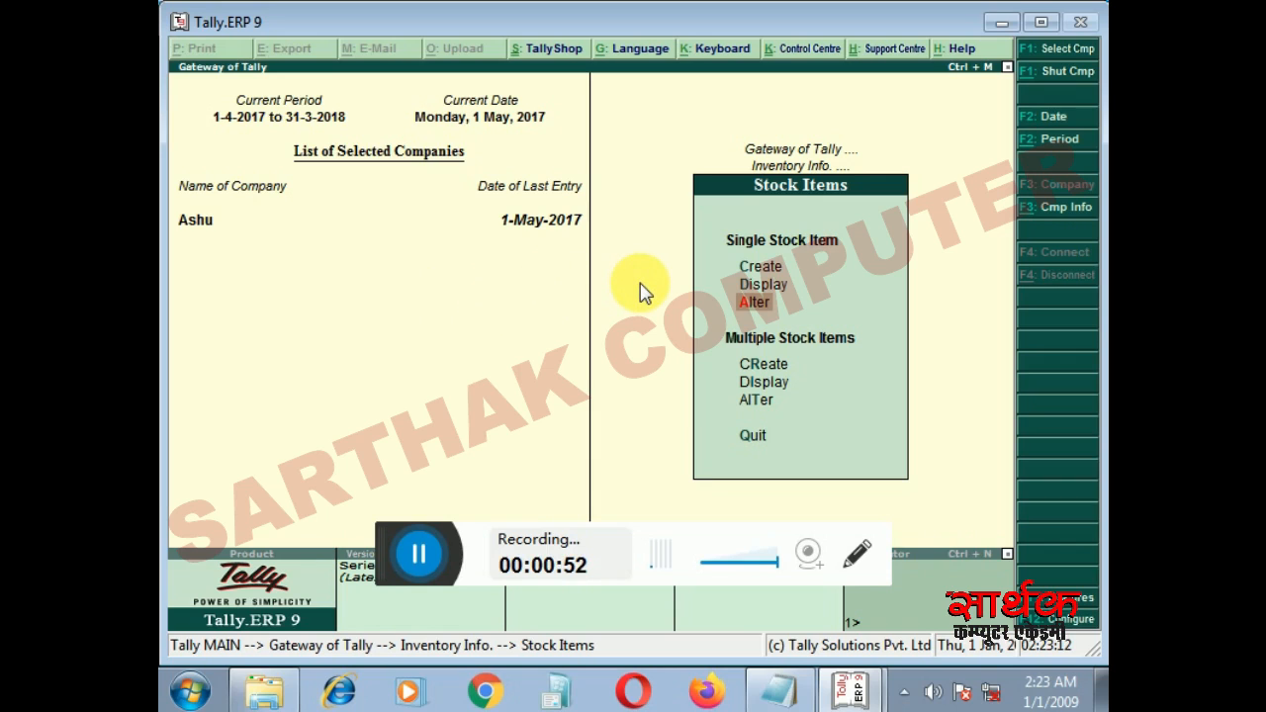
{"action": "key", "text": "F12"}
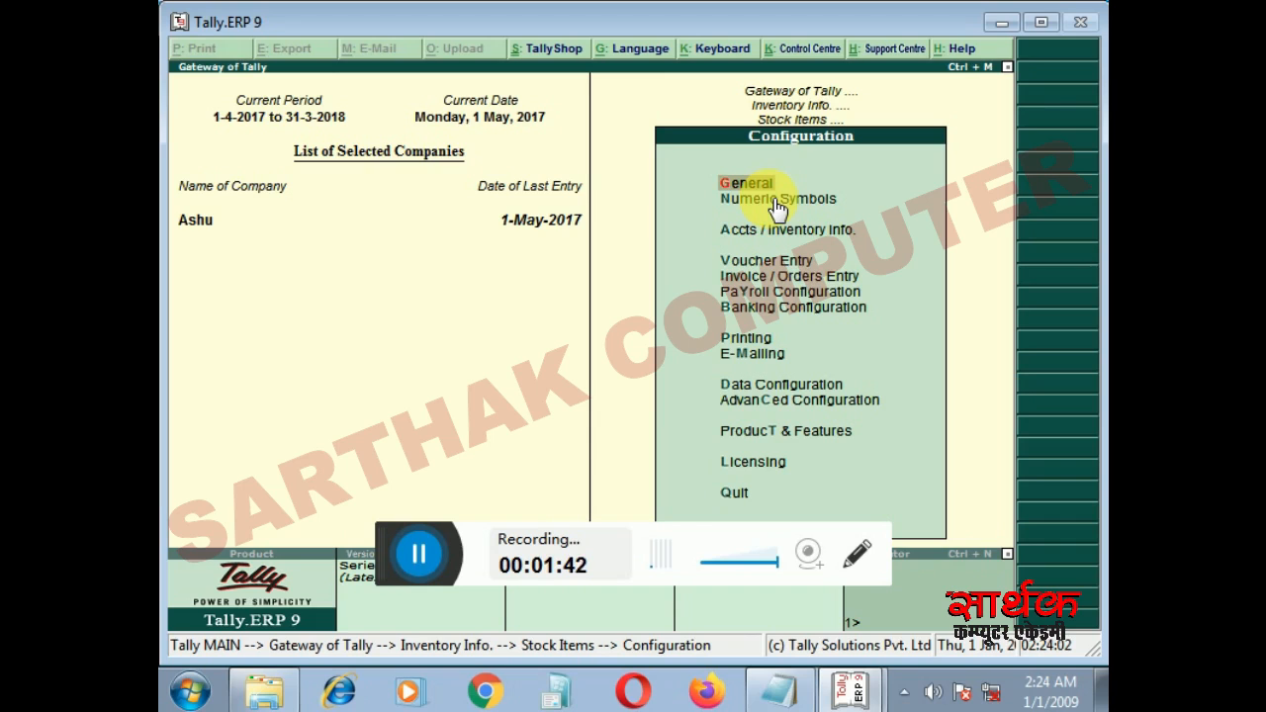
{"action": "key", "text": "Return"}
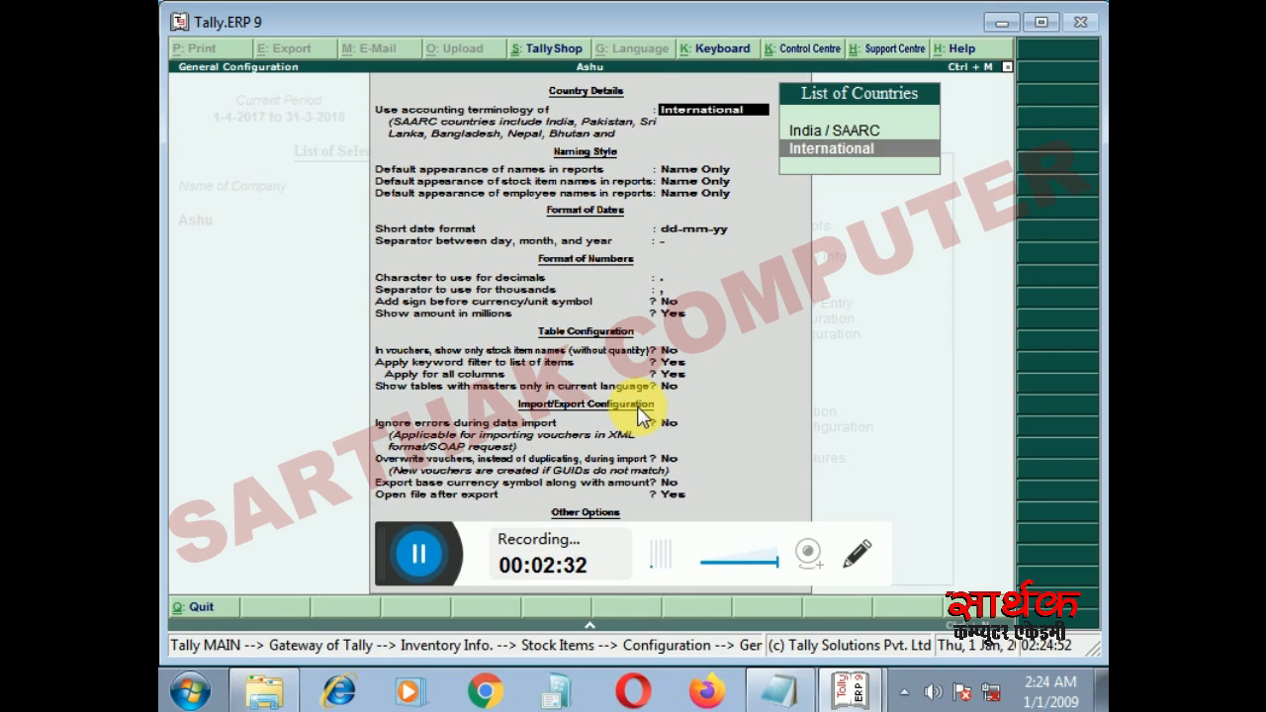
Step: Review the General configuration fields, from accounting terminology and naming style through the number formats and table options, and leave the screen
{"action": "key", "text": "Return"}
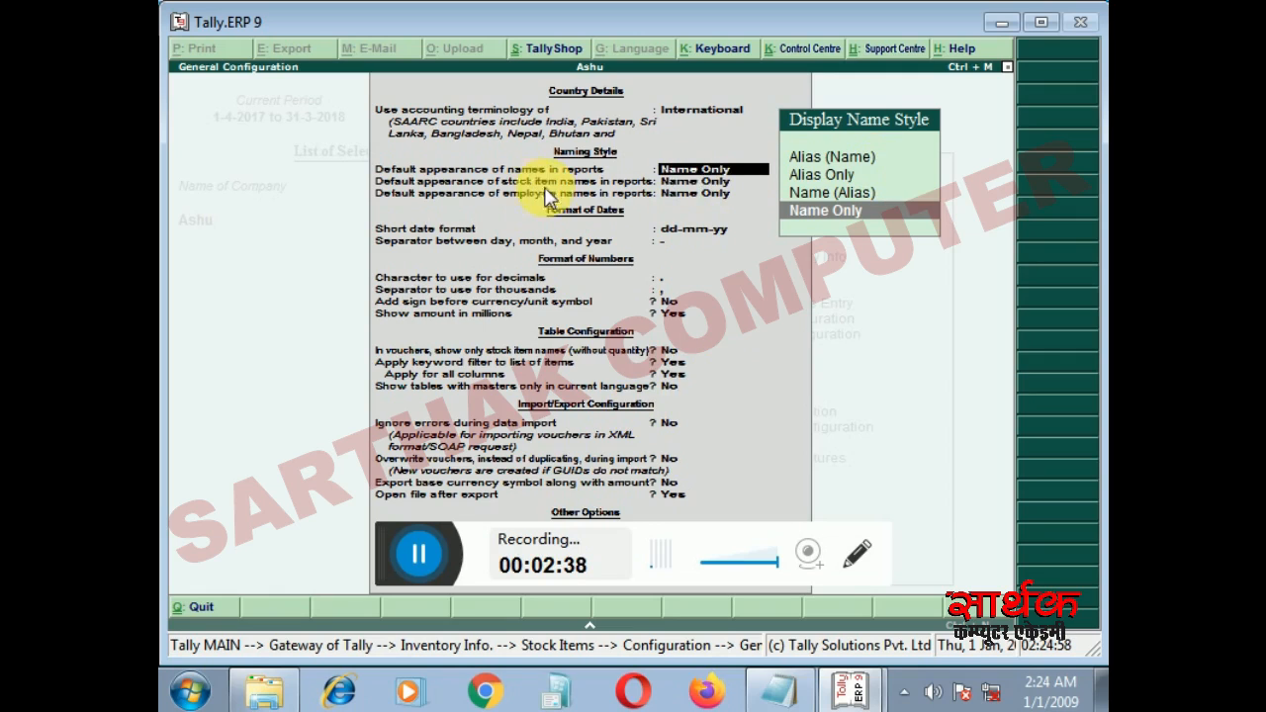
{"action": "key", "text": "Return"}
{"action": "key", "text": "Return"}
{"action": "key", "text": "Return"}
{"action": "key", "text": "Return"}
{"action": "key", "text": "Return"}
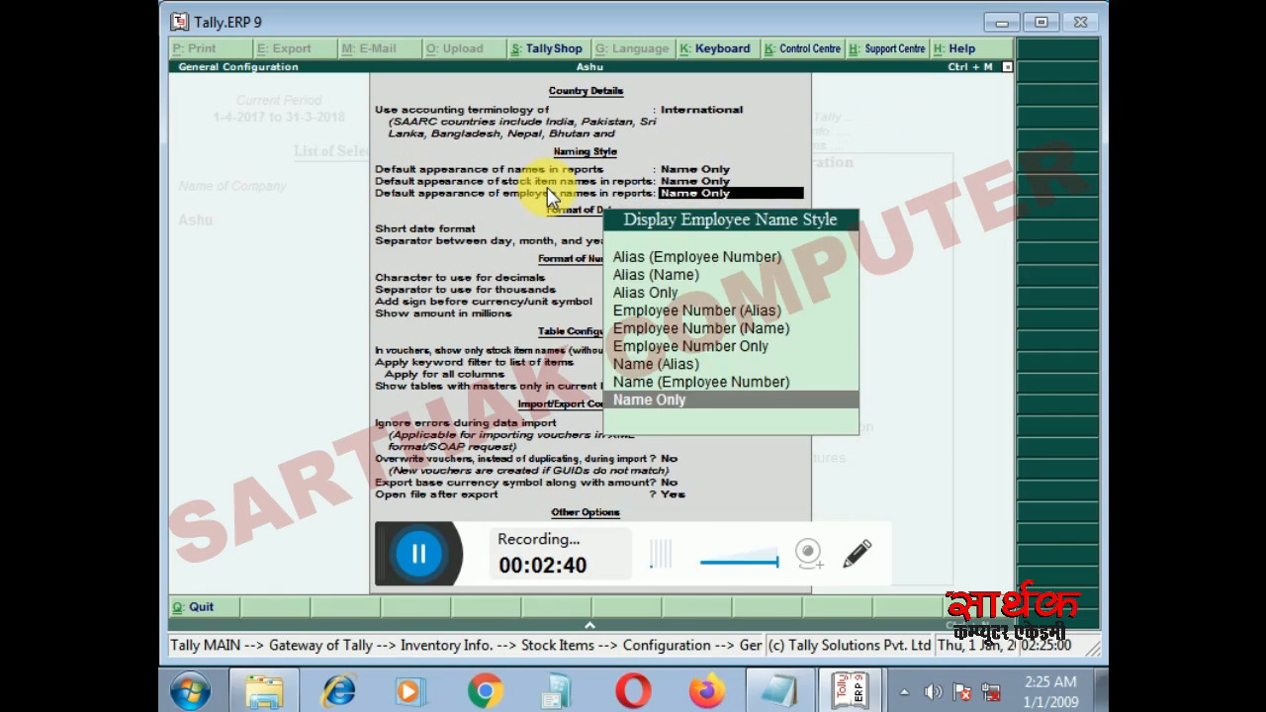
{"action": "key", "text": "Return"}
{"action": "key", "text": "Return"}
{"action": "key", "text": "Return"}
{"action": "key", "text": "Return"}
{"action": "key", "text": "Return"}
{"action": "key", "text": "Return"}
{"action": "key", "text": "Return"}
{"action": "key", "text": "Return"}
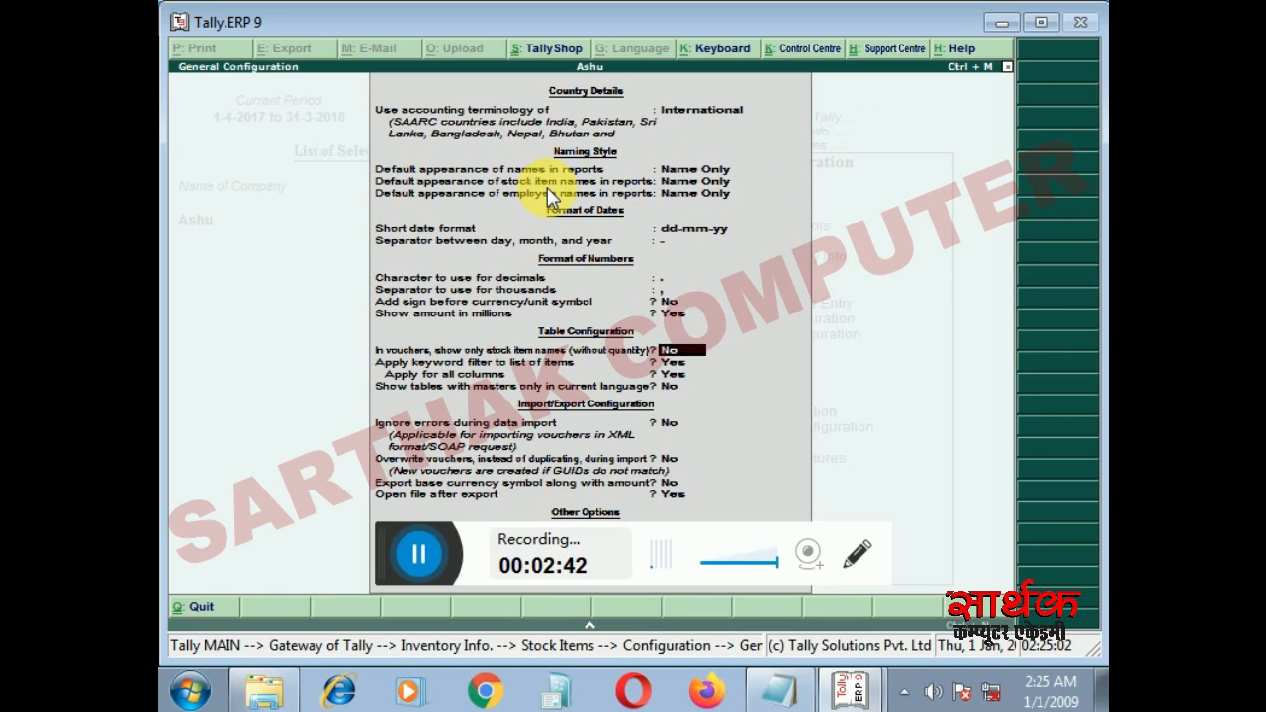
{"action": "key", "text": "Return"}
{"action": "key", "text": "Return"}
{"action": "key", "text": "Return"}
{"action": "key", "text": "Return"}
{"action": "key", "text": "Escape"}
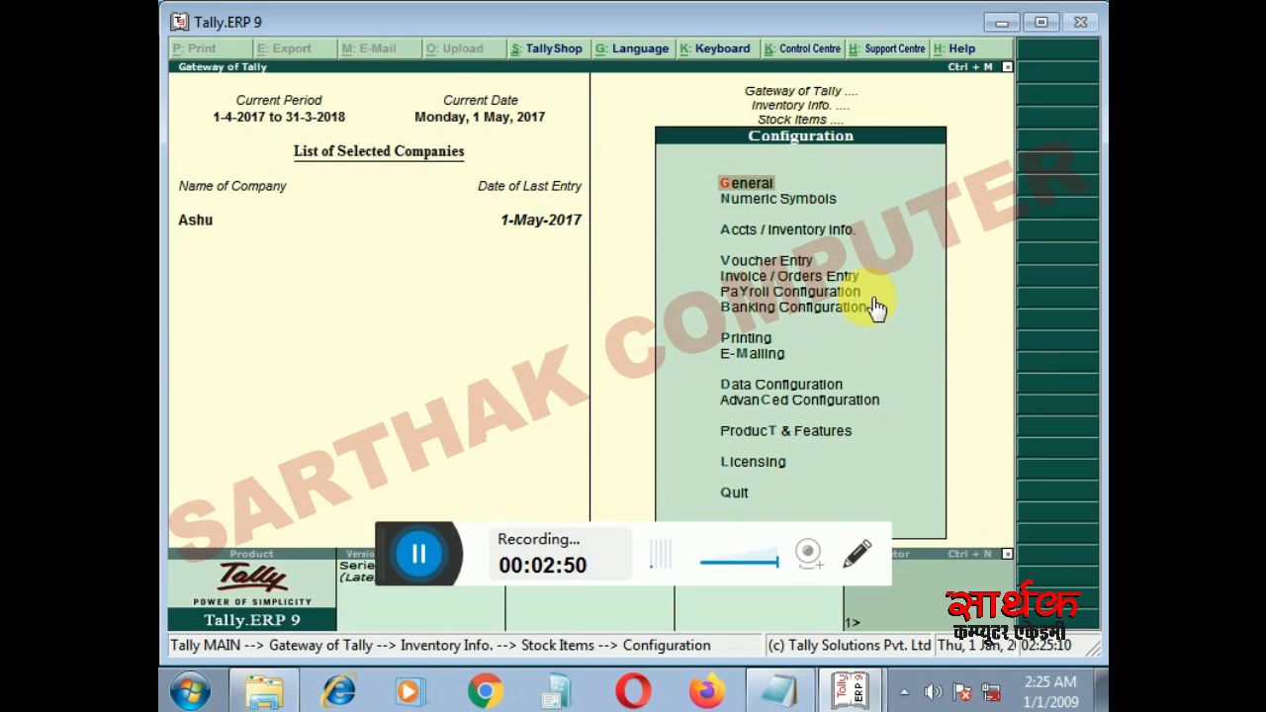
Step: Review the Numeric Symbols configuration for positive, negative, debit and credit amounts, keeping every prefix and suffix as it is
{"action": "left_click", "coordinate": [781, 213]}
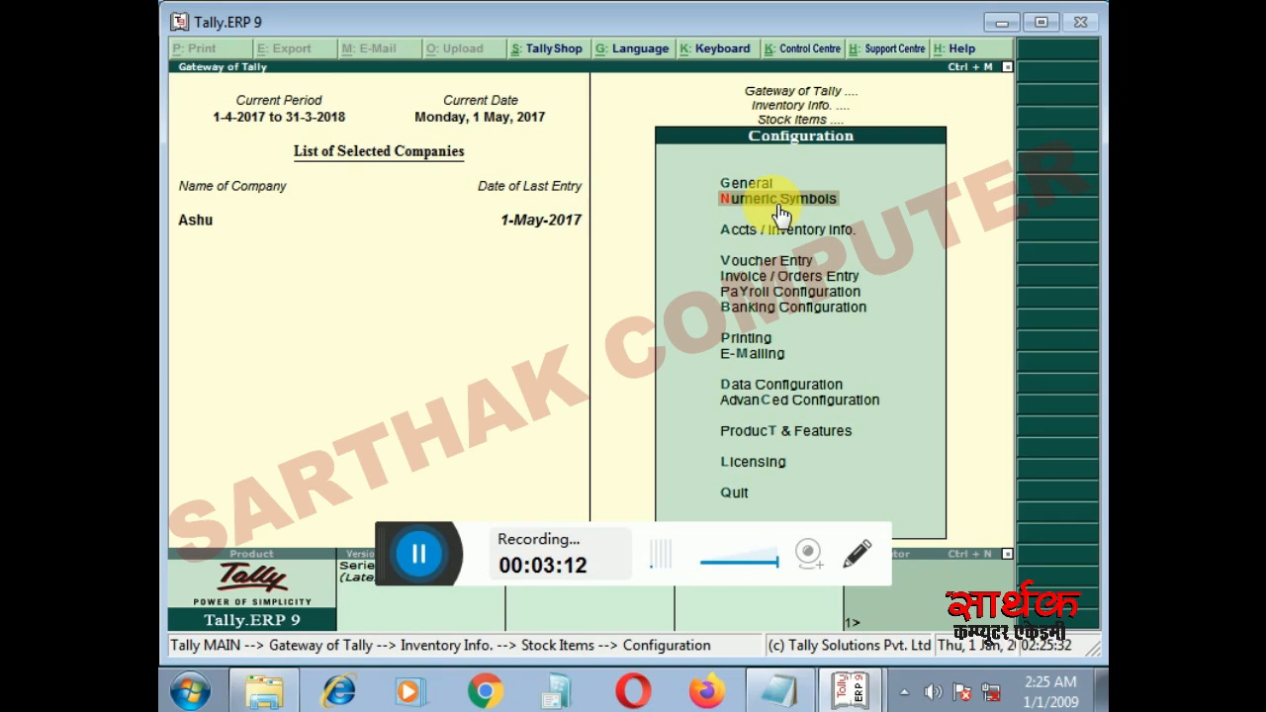
{"action": "left_click", "coordinate": [780, 210]}
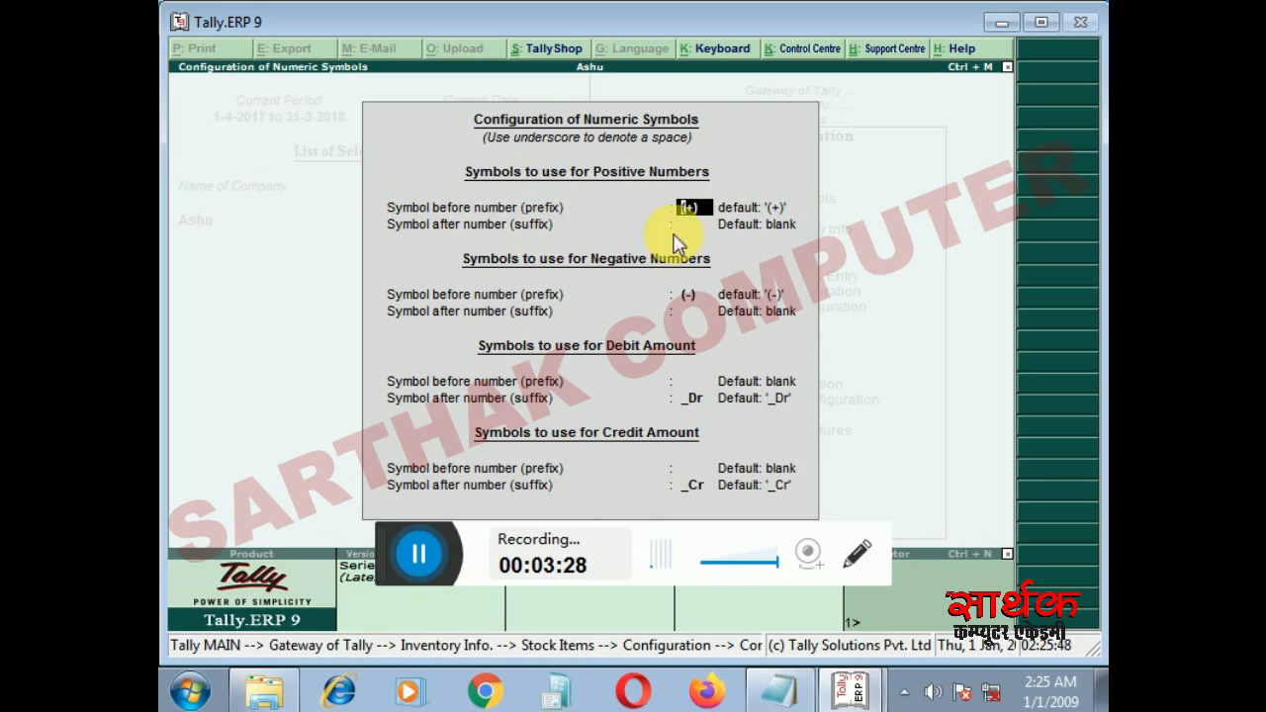
{"action": "key", "text": "Return"}
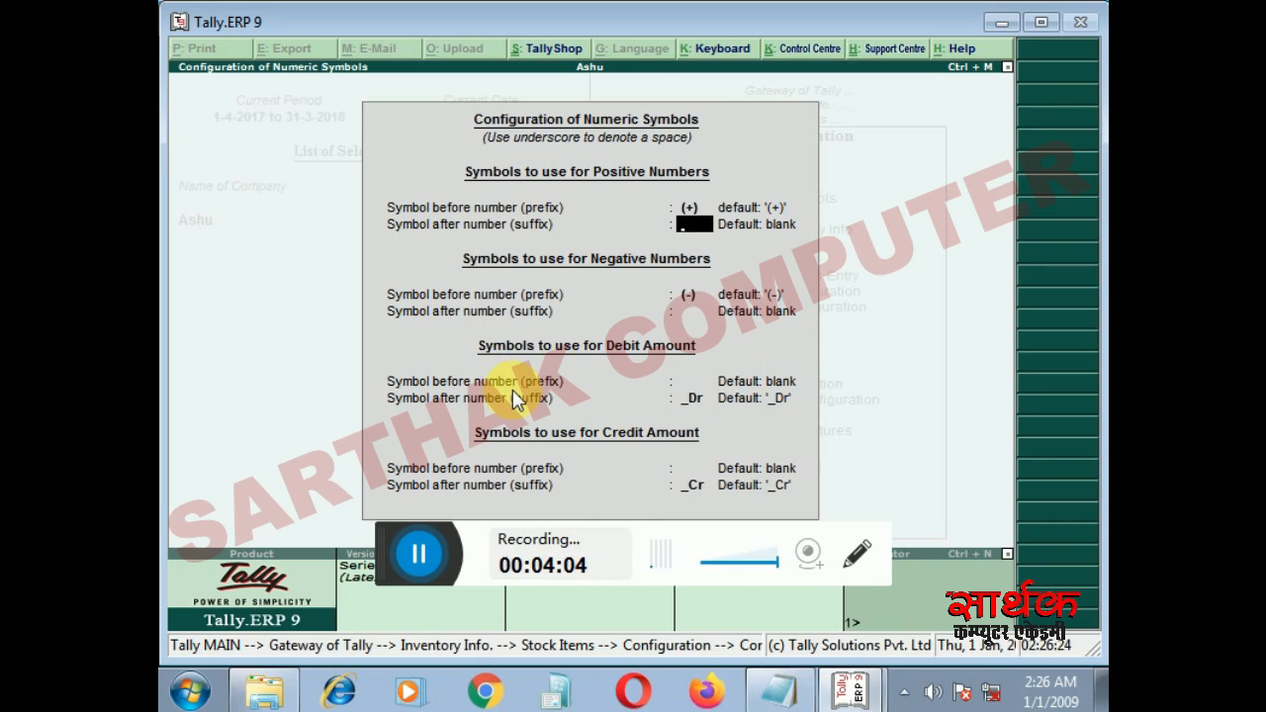
{"action": "key", "text": "Return"}
{"action": "key", "text": "Return"}
{"action": "key", "text": "Return"}
{"action": "key", "text": "Return"}
{"action": "key", "text": "Return"}
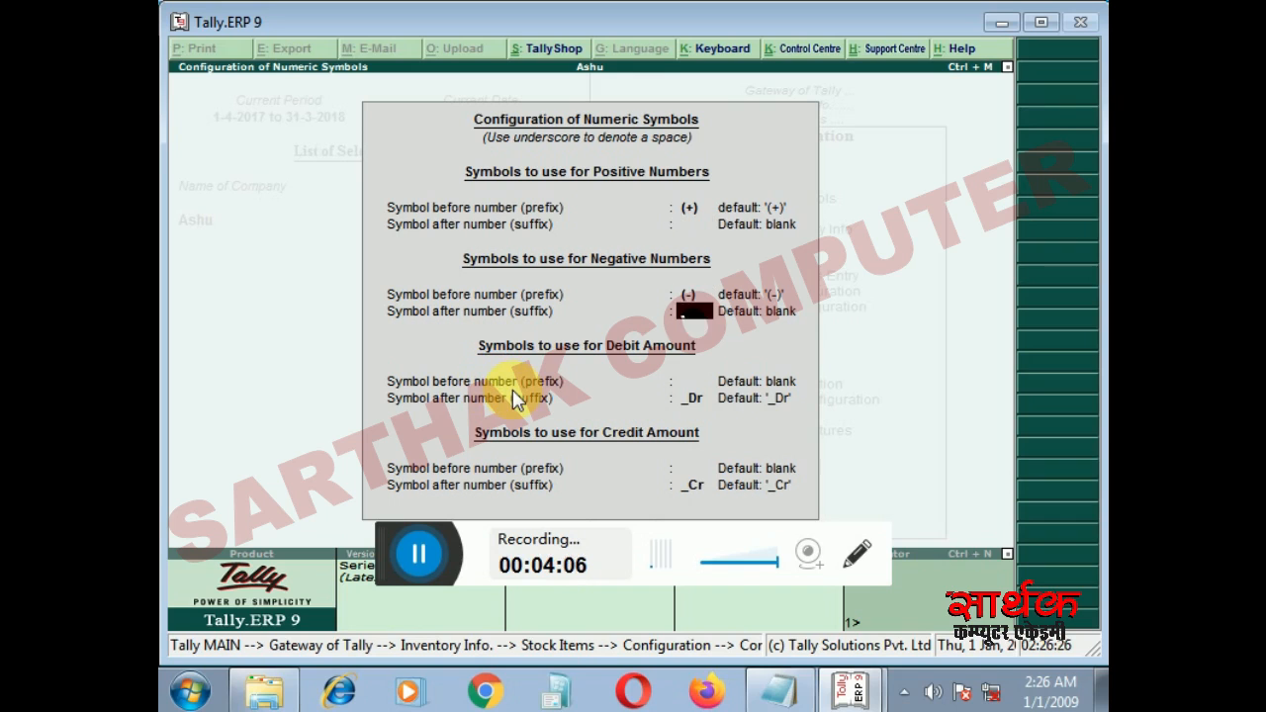
{"action": "key", "text": "Return"}
{"action": "key", "text": "Return"}
{"action": "key", "text": "Return"}
{"action": "key", "text": "Return"}
{"action": "key", "text": "Return"}
{"action": "key", "text": "Return"}
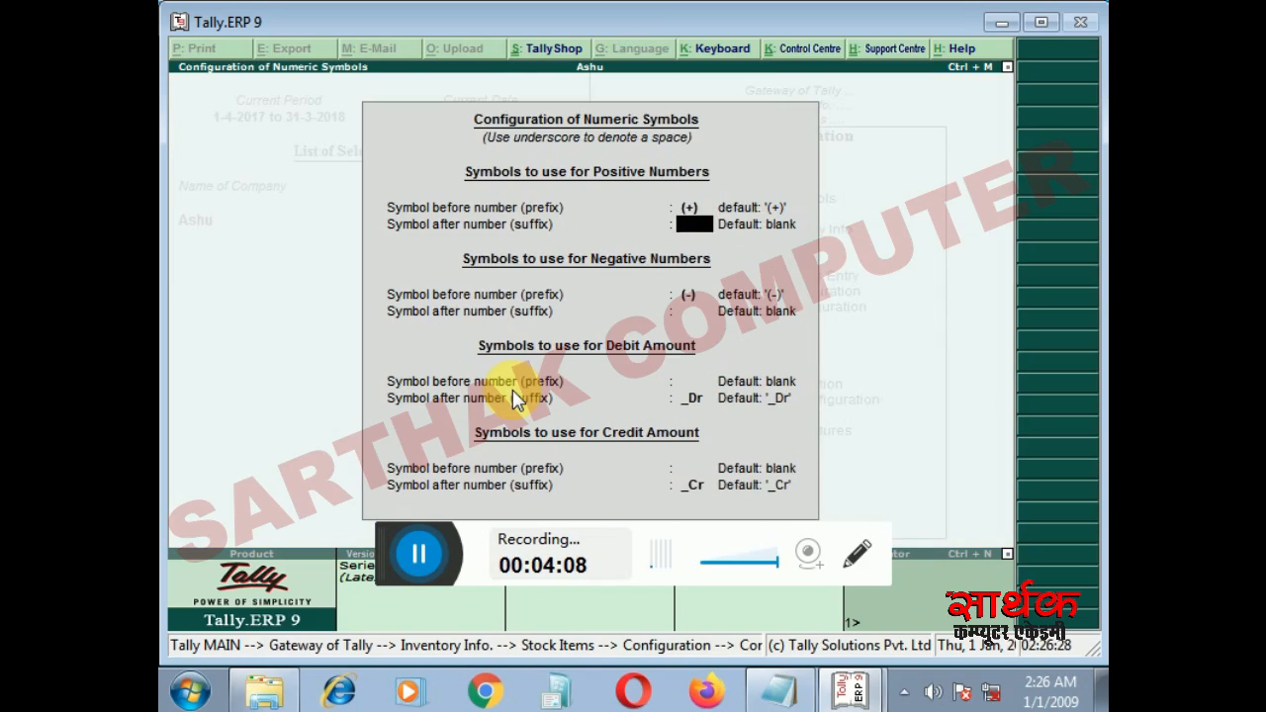
{"action": "key", "text": "Return"}
{"action": "key", "text": "Return"}
{"action": "key", "text": "Return"}
{"action": "key", "text": "Return"}
{"action": "key", "text": "Return"}
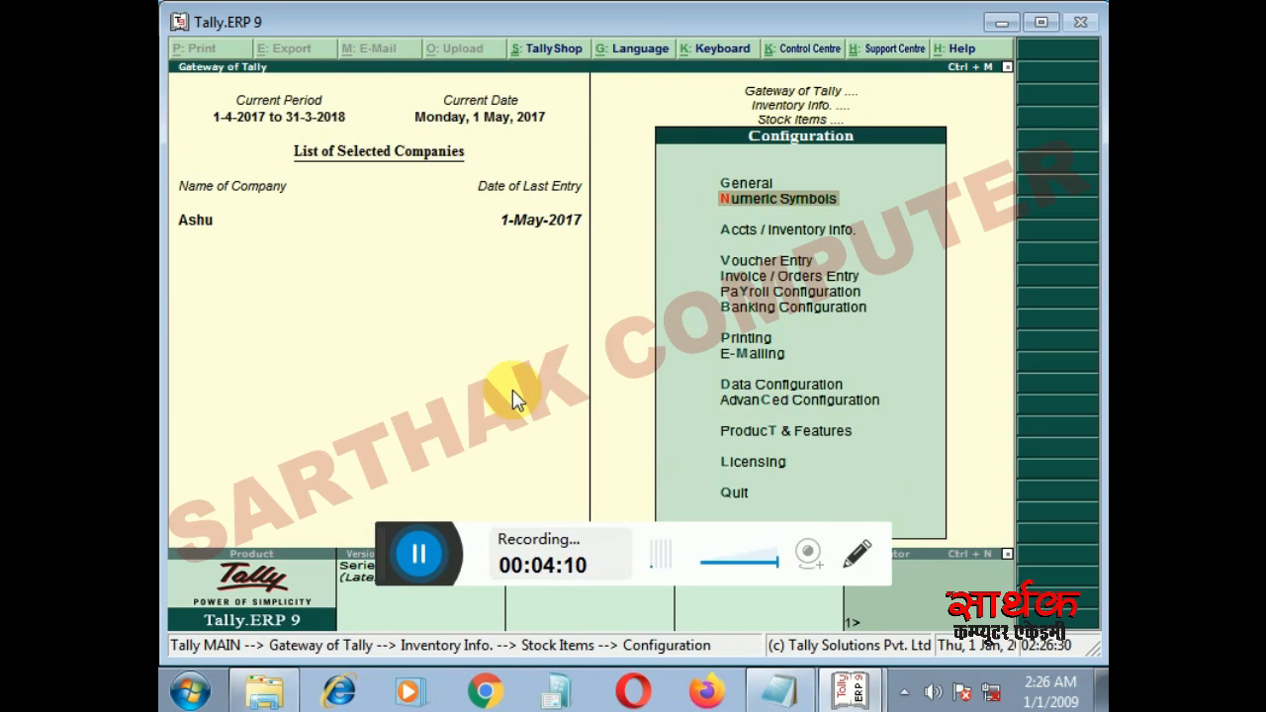
Step: View the Accts / Inventory Info. master configuration and the Voucher Entry configuration, closing each without edits
{"action": "key", "text": "Down"}
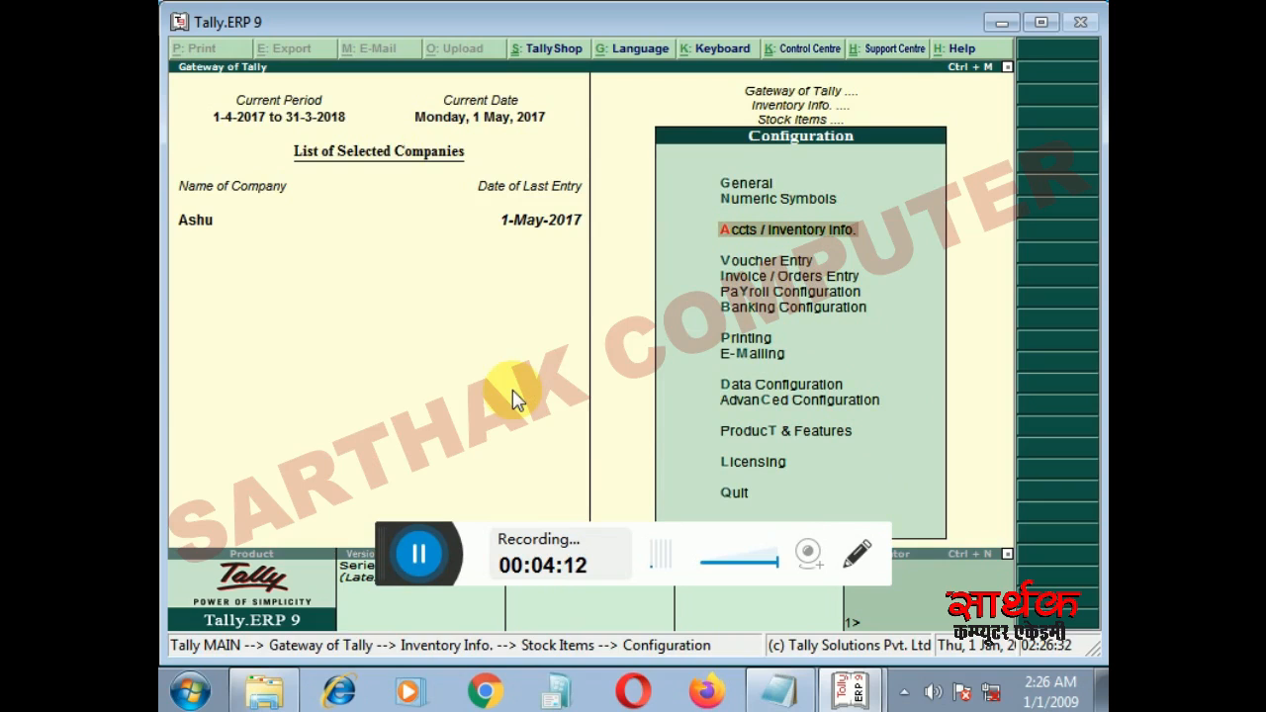
{"action": "key", "text": "Return"}
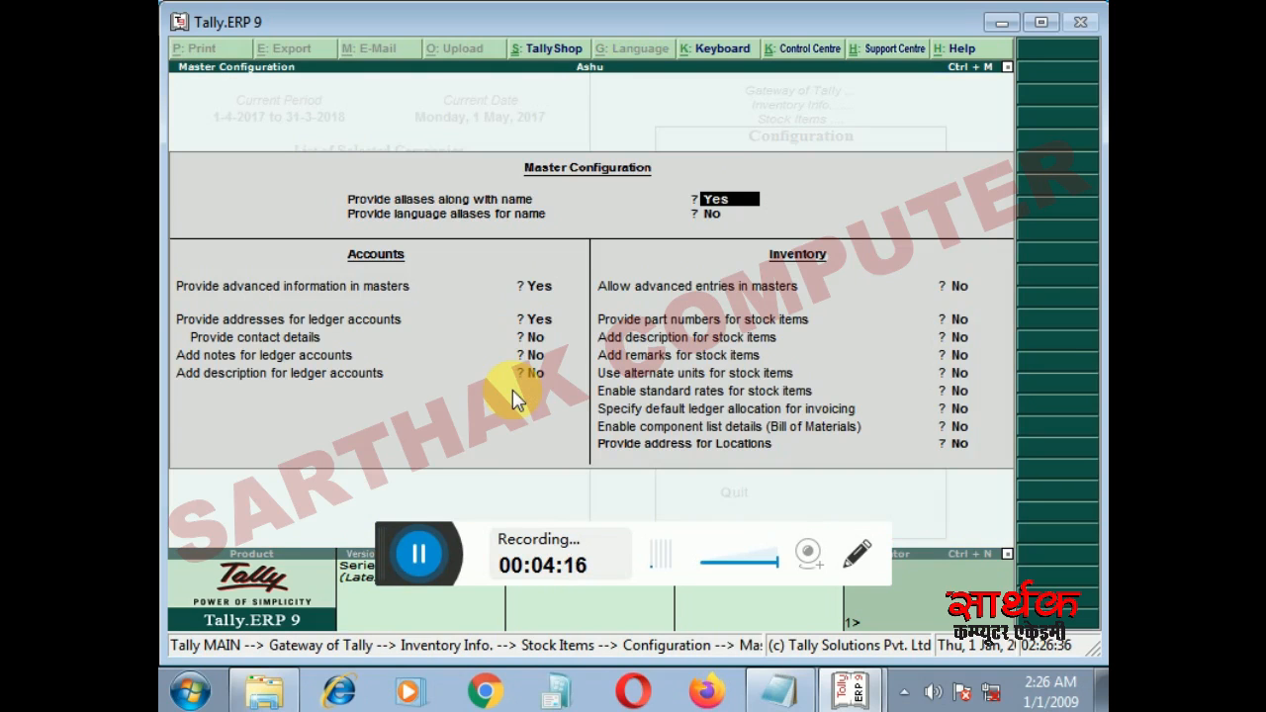
{"action": "key", "text": "BackSpace"}
{"action": "key", "text": "Escape"}
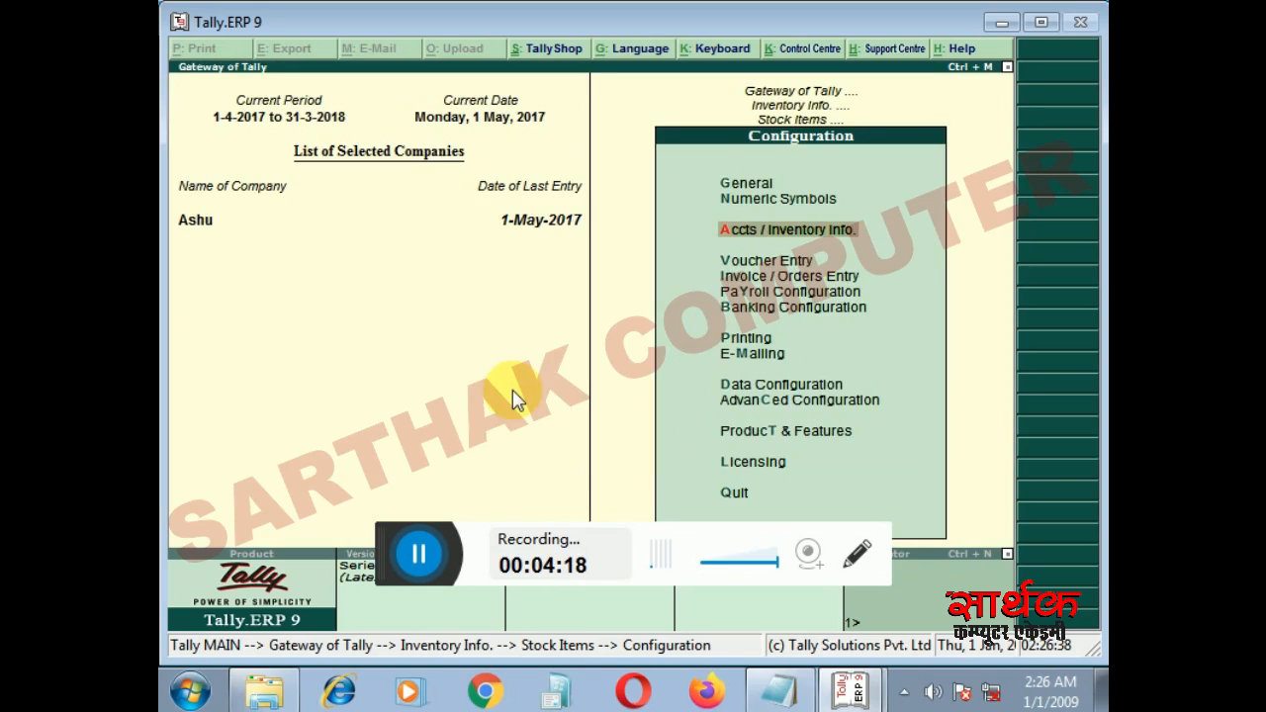
{"action": "key", "text": "Down"}
{"action": "key", "text": "Return"}
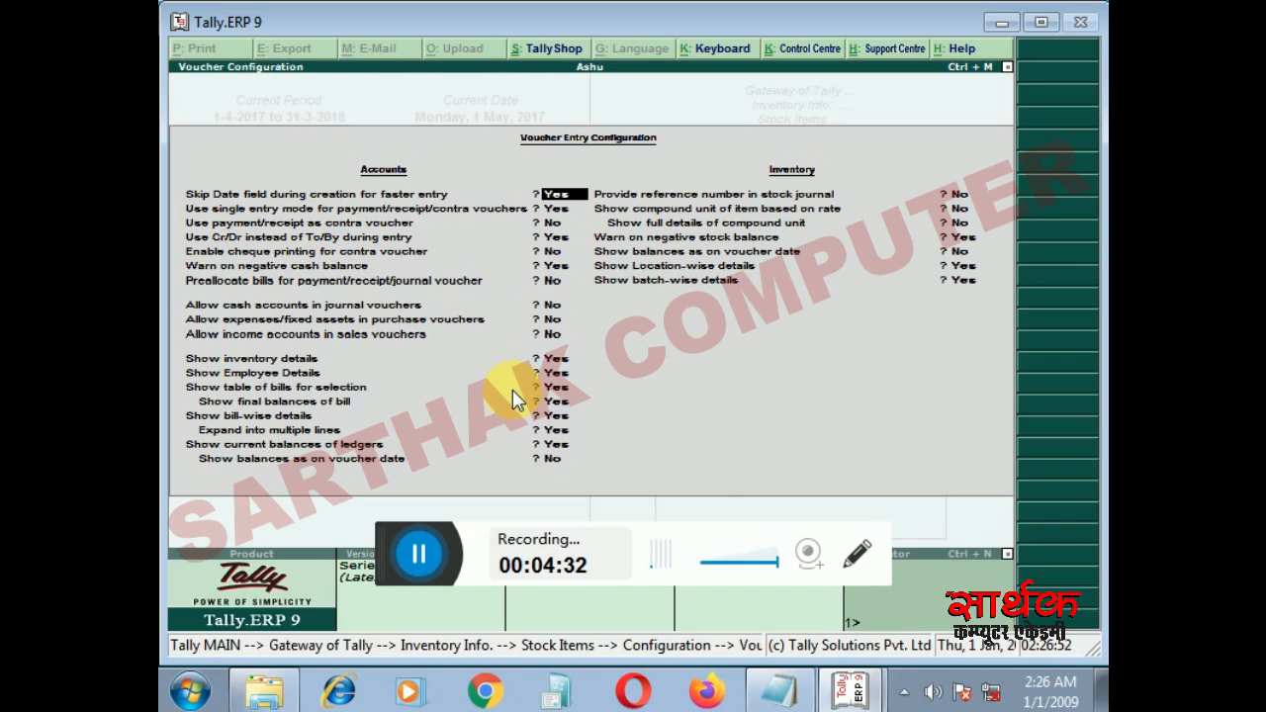
{"action": "key", "text": "Escape"}
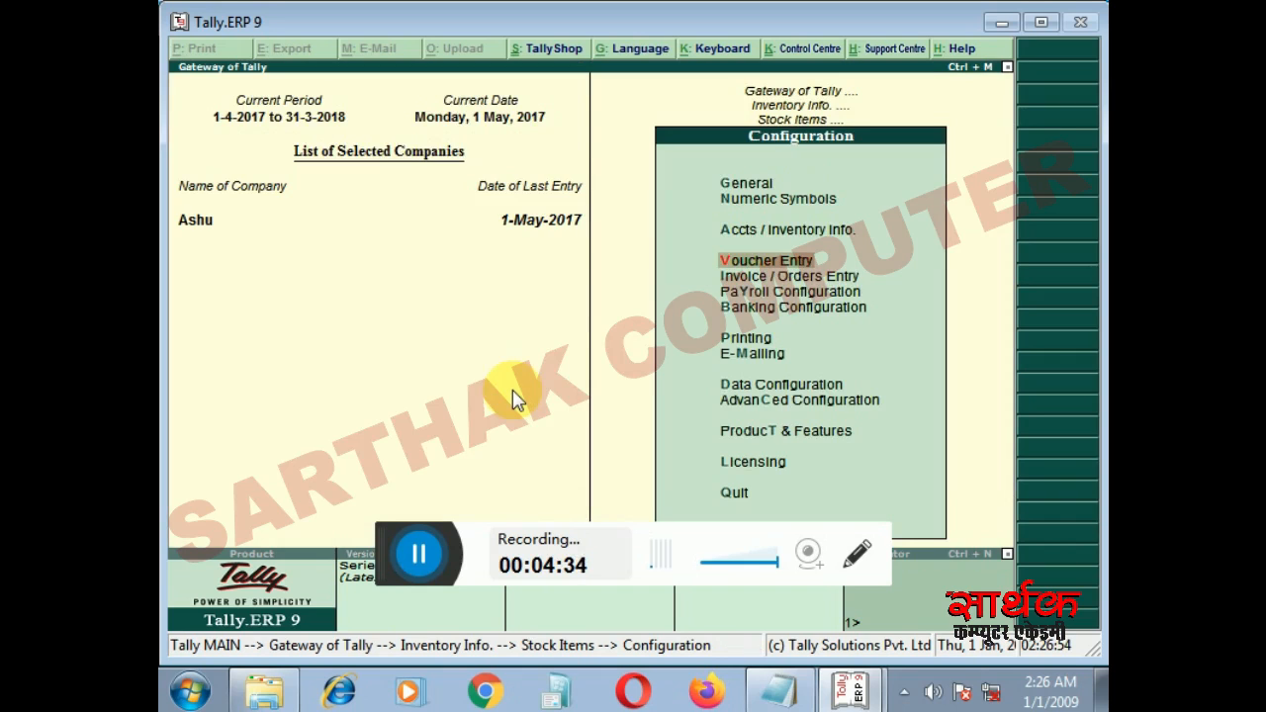
Step: View the Invoice / Orders Entry configuration and the Payroll Configuration, closing each without edits
{"action": "key", "text": "Down"}
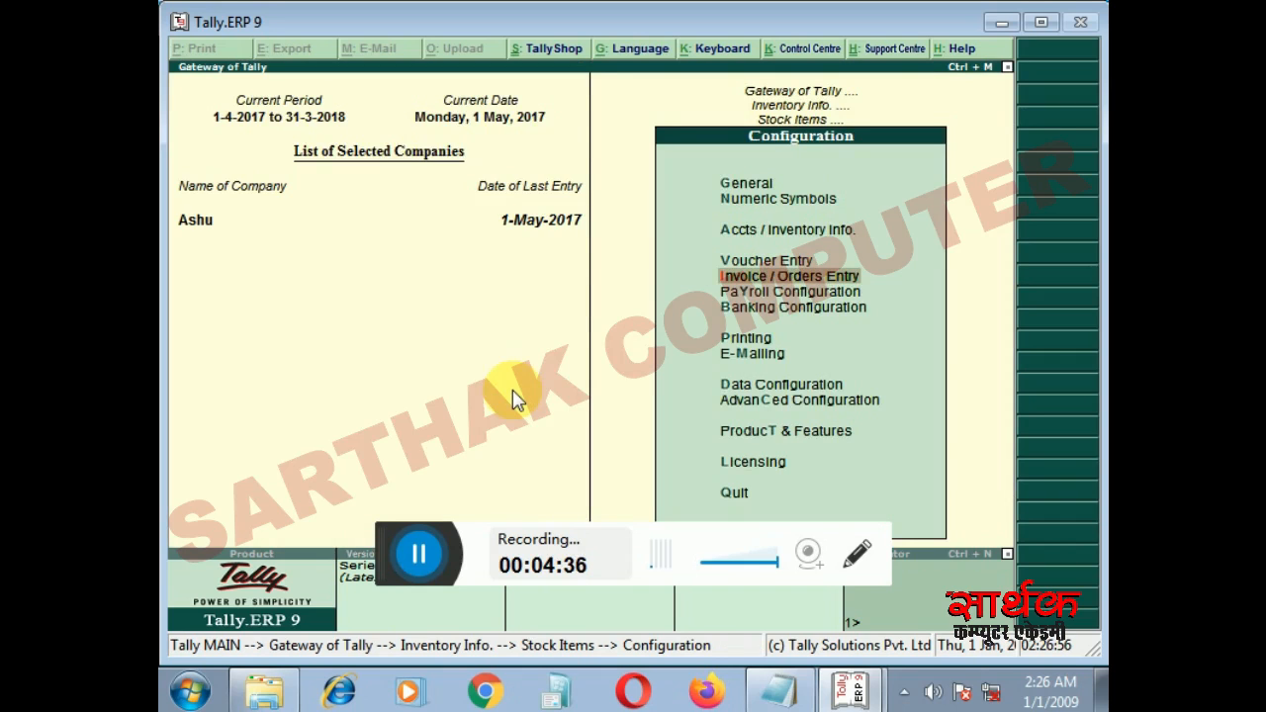
{"action": "key", "text": "Return"}
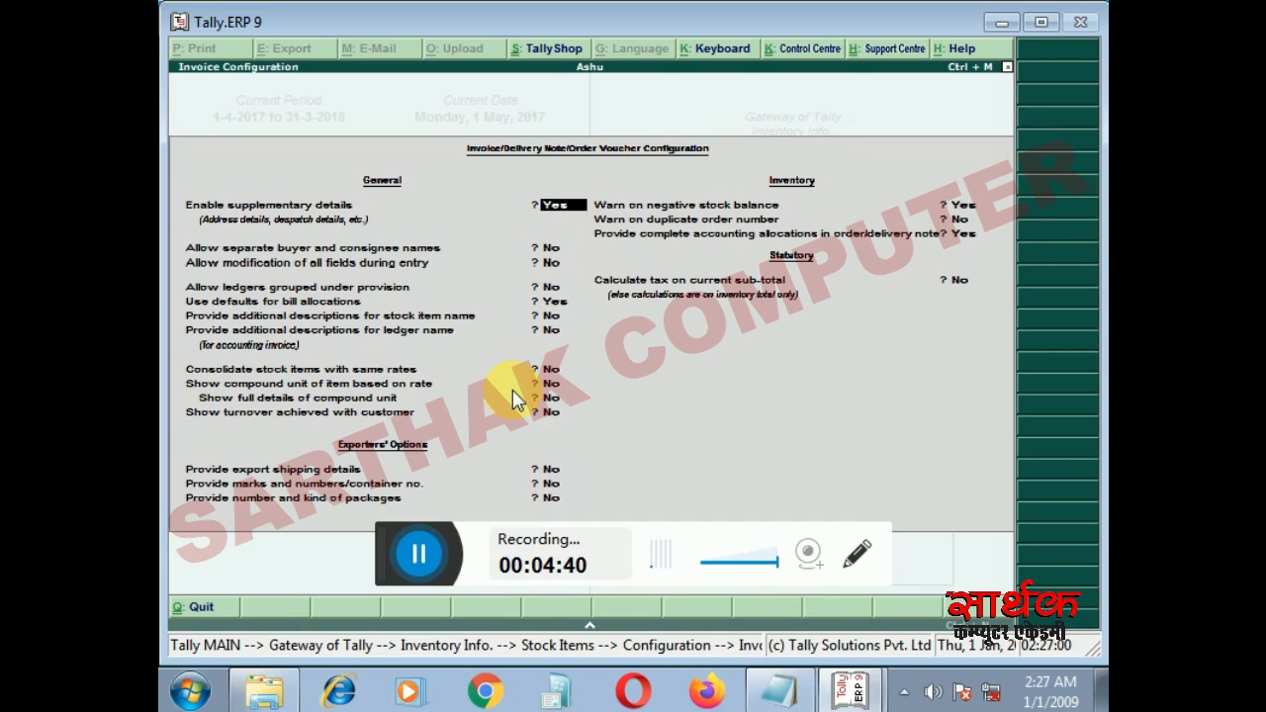
{"action": "key", "text": "Escape"}
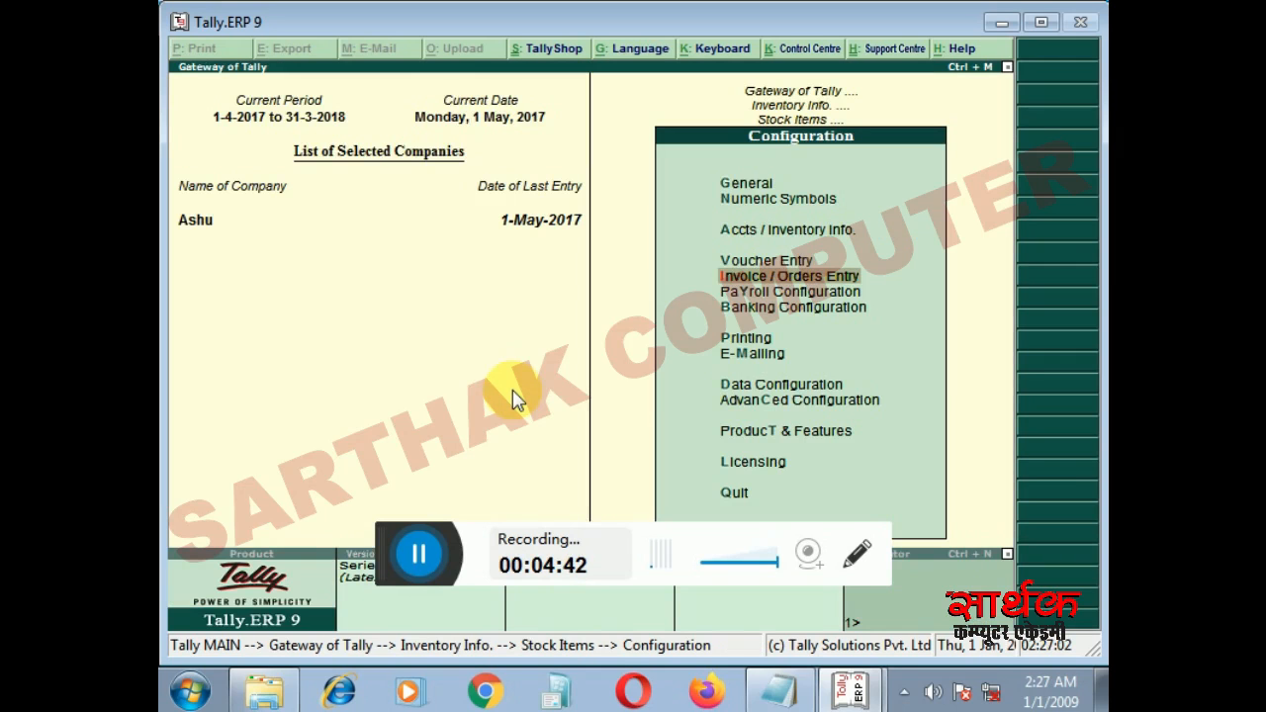
{"action": "key", "text": "Down"}
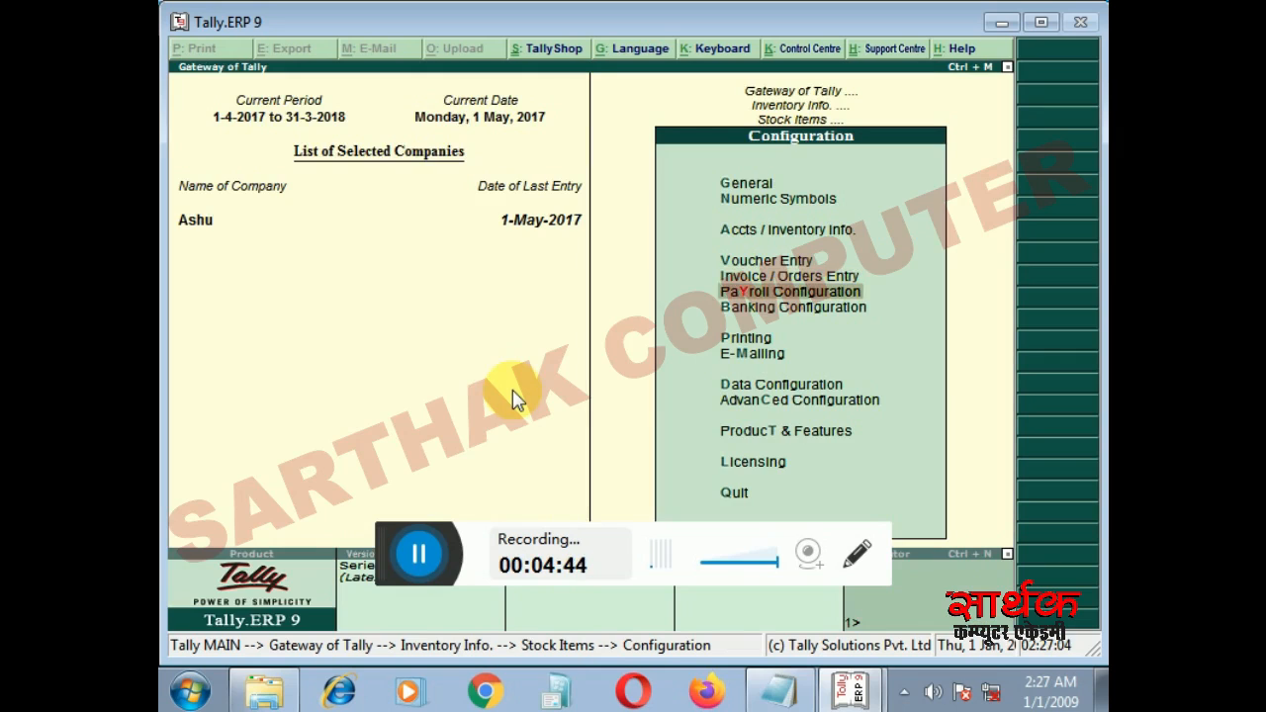
{"action": "key", "text": "Return"}
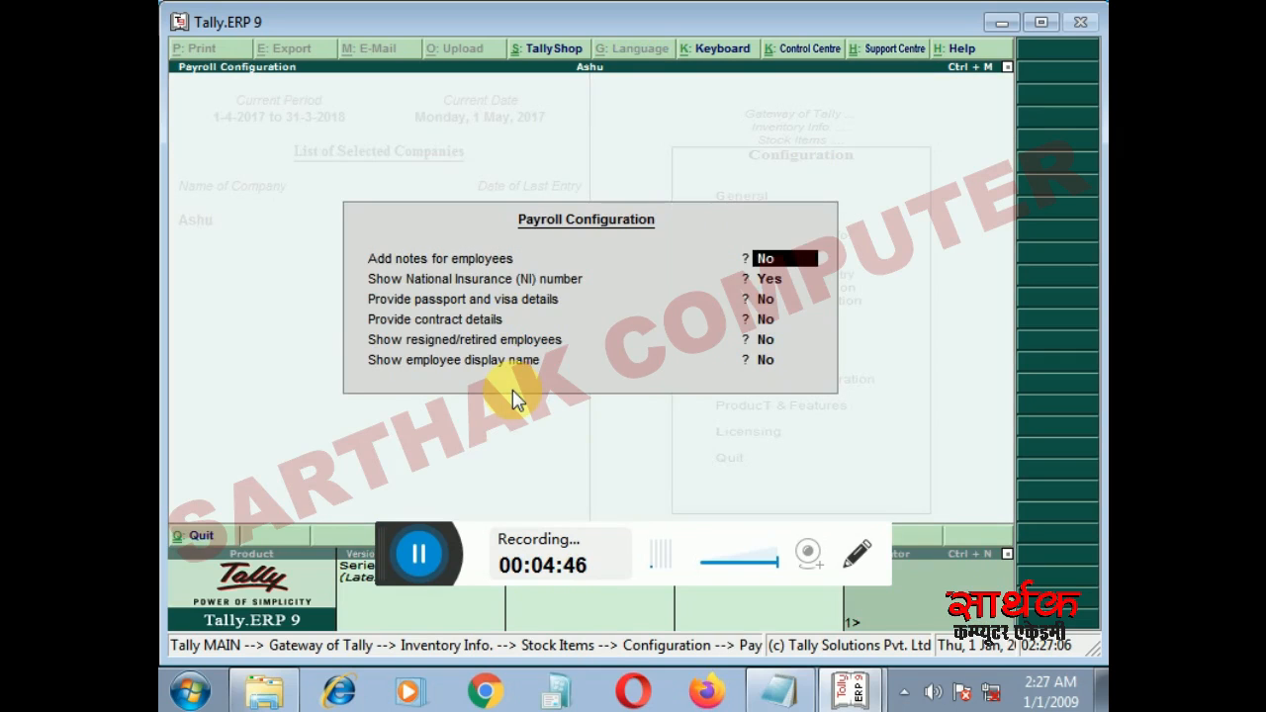
{"action": "key", "text": "Escape"}
Step: View the Banking Configuration with its bank statement and payment instruction locations, and return to the Configuration list
{"action": "key", "text": "Down"}
{"action": "key", "text": "Return"}
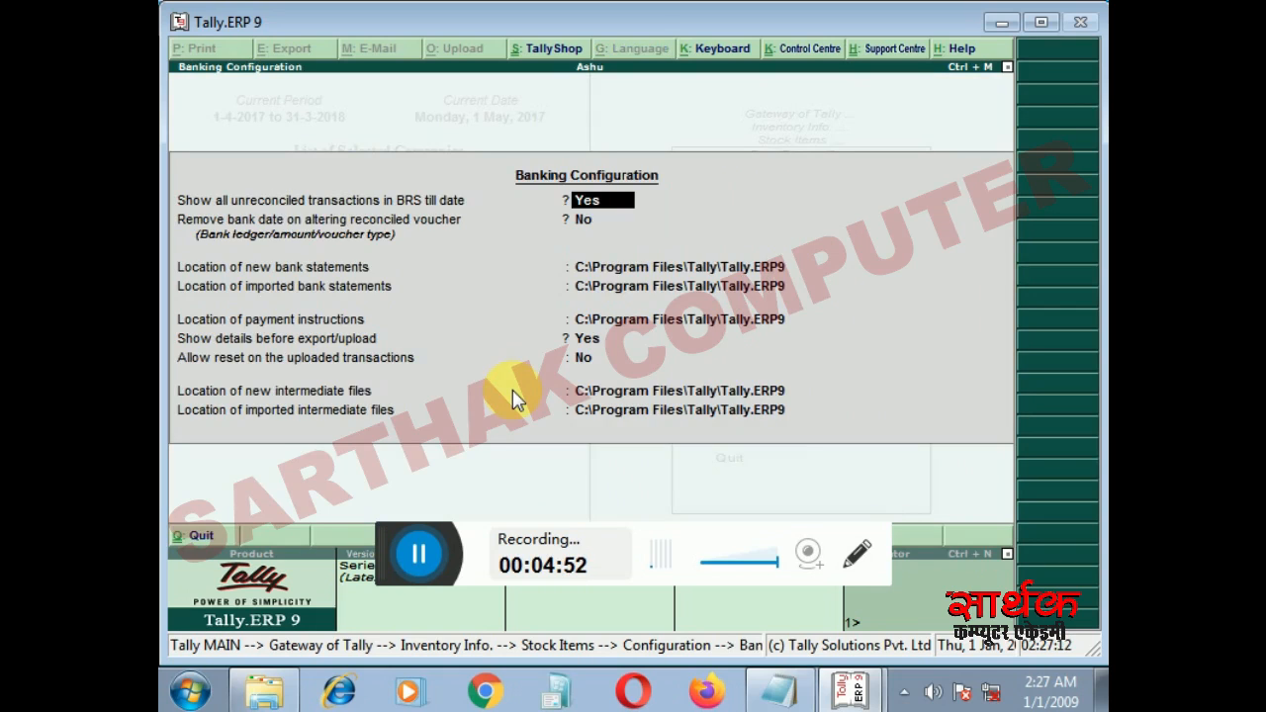
{"action": "key", "text": "Escape"}
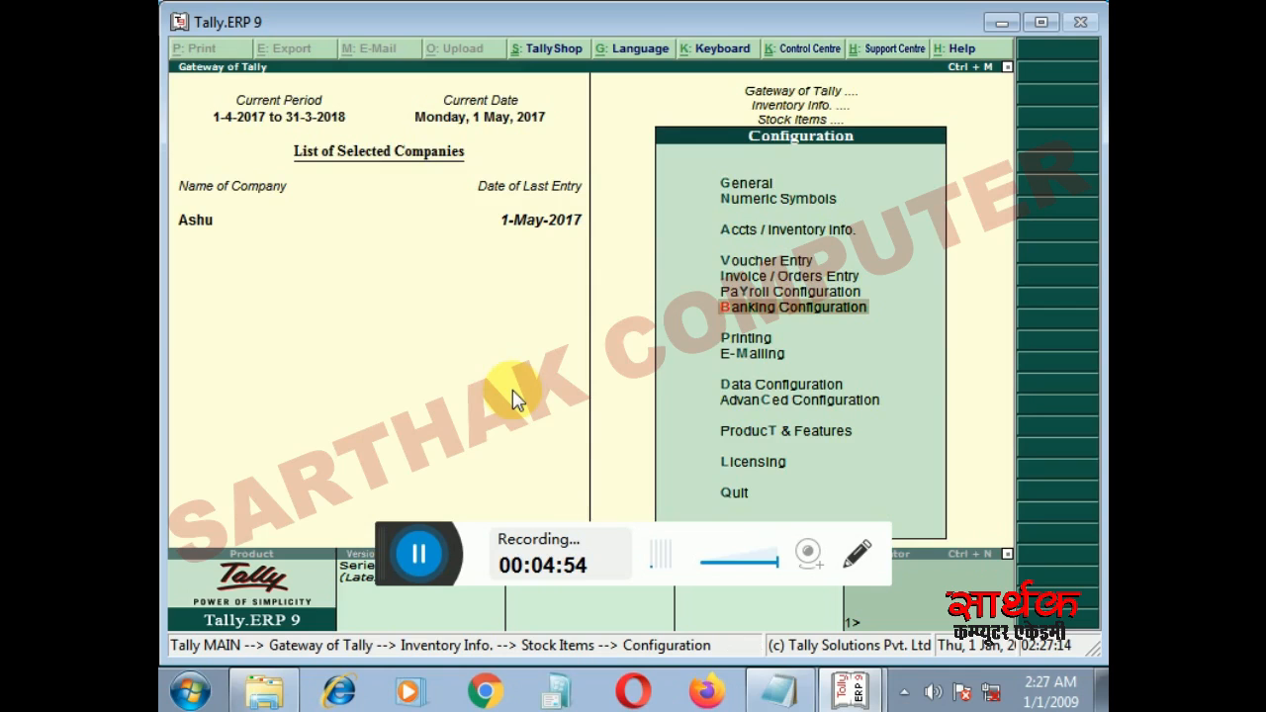
Step: Open the Printing configuration and look at the printing options for purchase transactions
{"action": "key", "text": "Down"}
{"action": "key", "text": "Return"}
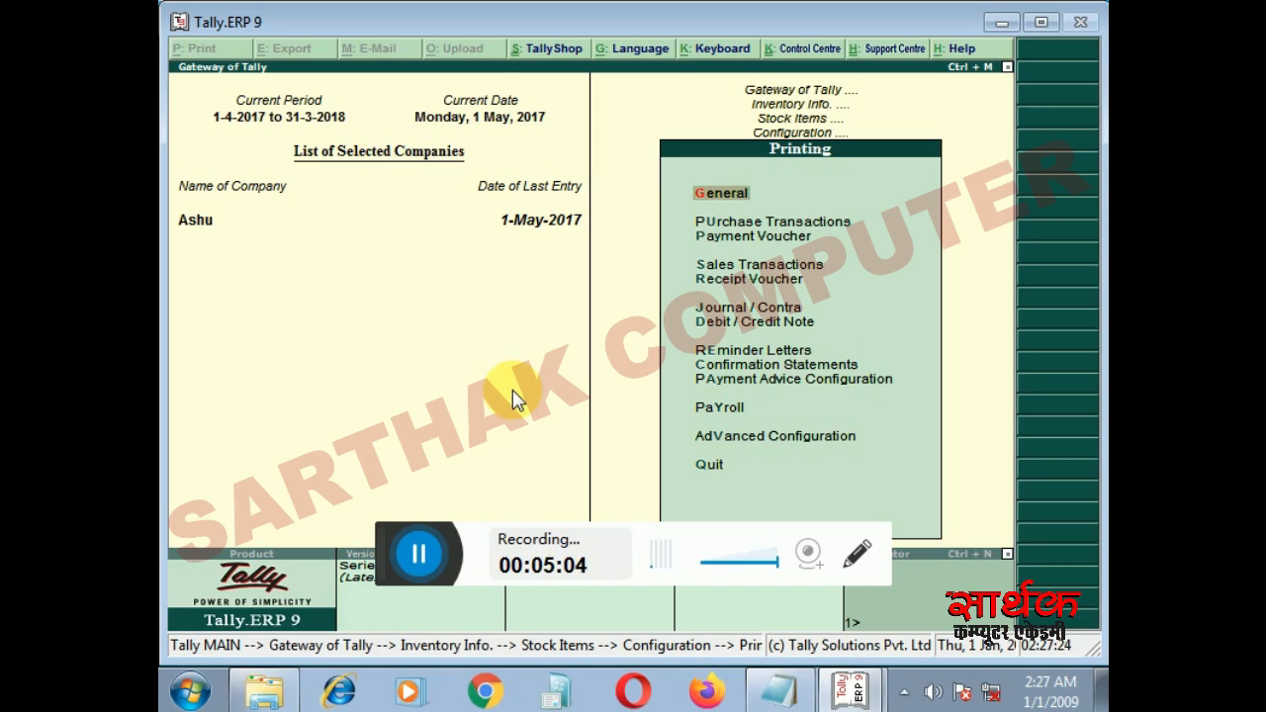
{"action": "key", "text": "Down"}
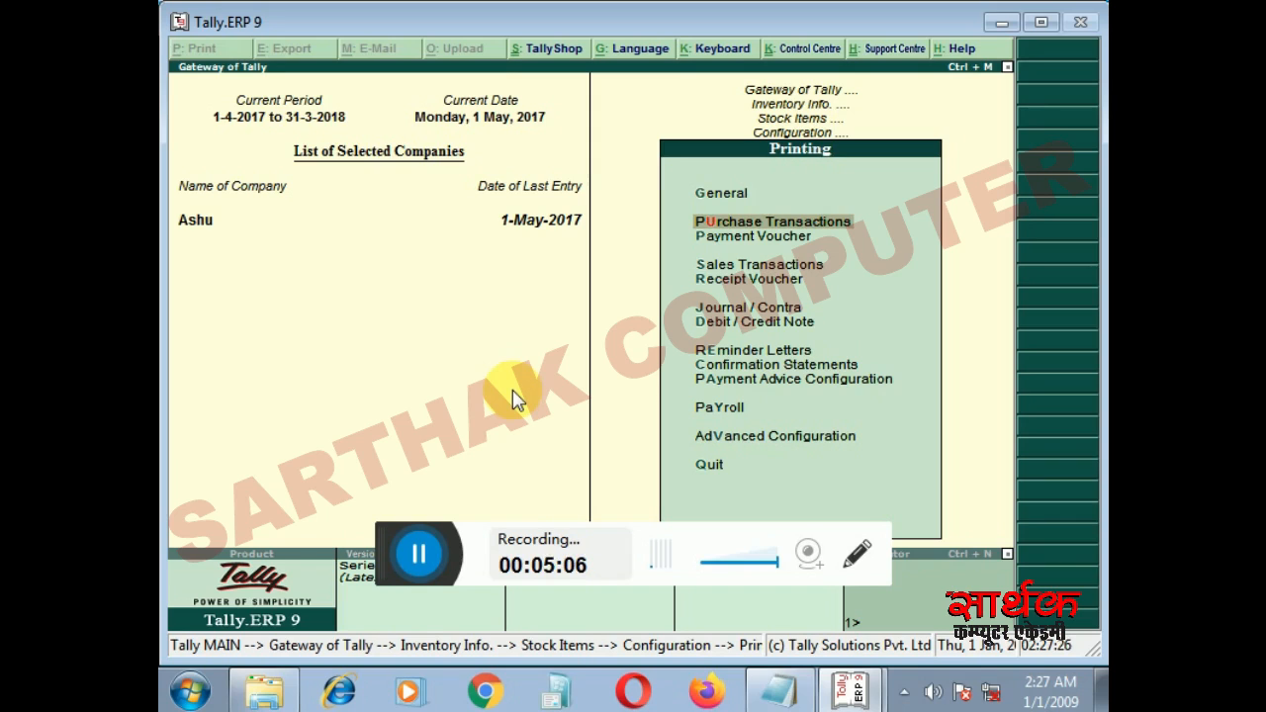
{"action": "key", "text": "Return"}
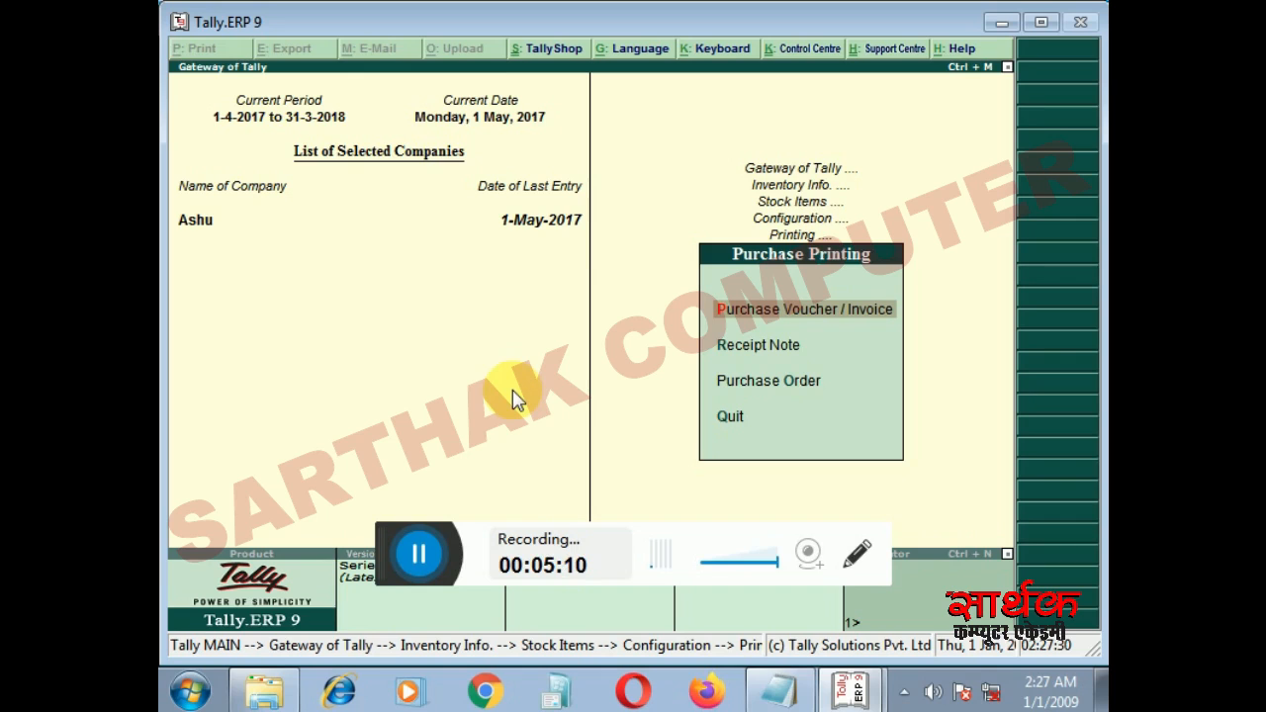
{"action": "key", "text": "Escape"}
Step: View the printing configuration for payment vouchers and the printing options for sales transactions, leaving both without edits
{"action": "key", "text": "Down"}
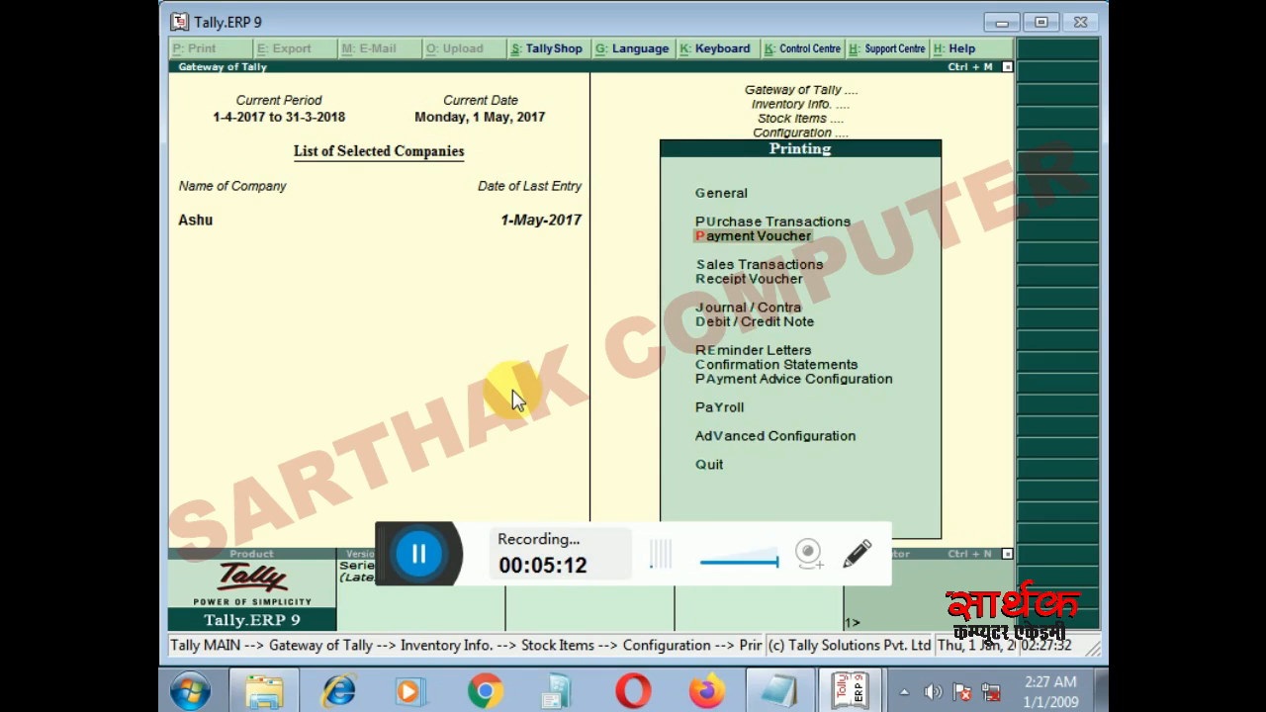
{"action": "key", "text": "Return"}
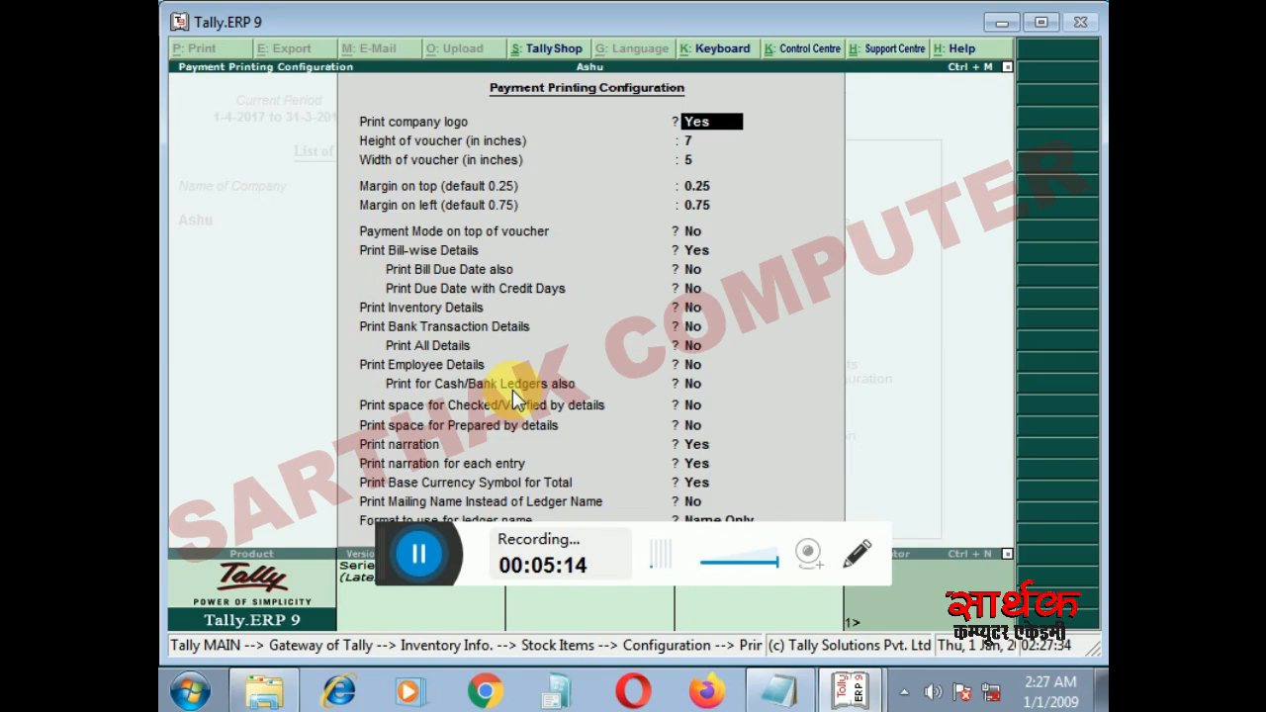
{"action": "key", "text": "Escape"}
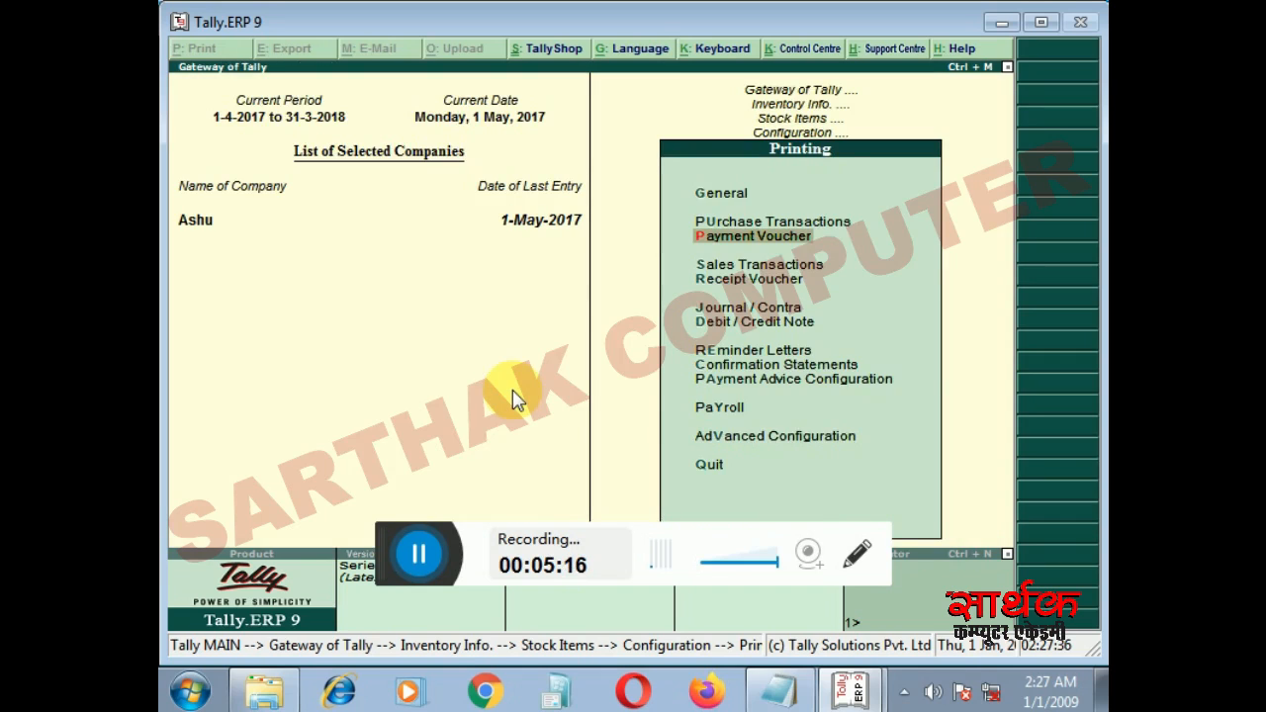
{"action": "key", "text": "Down"}
{"action": "key", "text": "Return"}
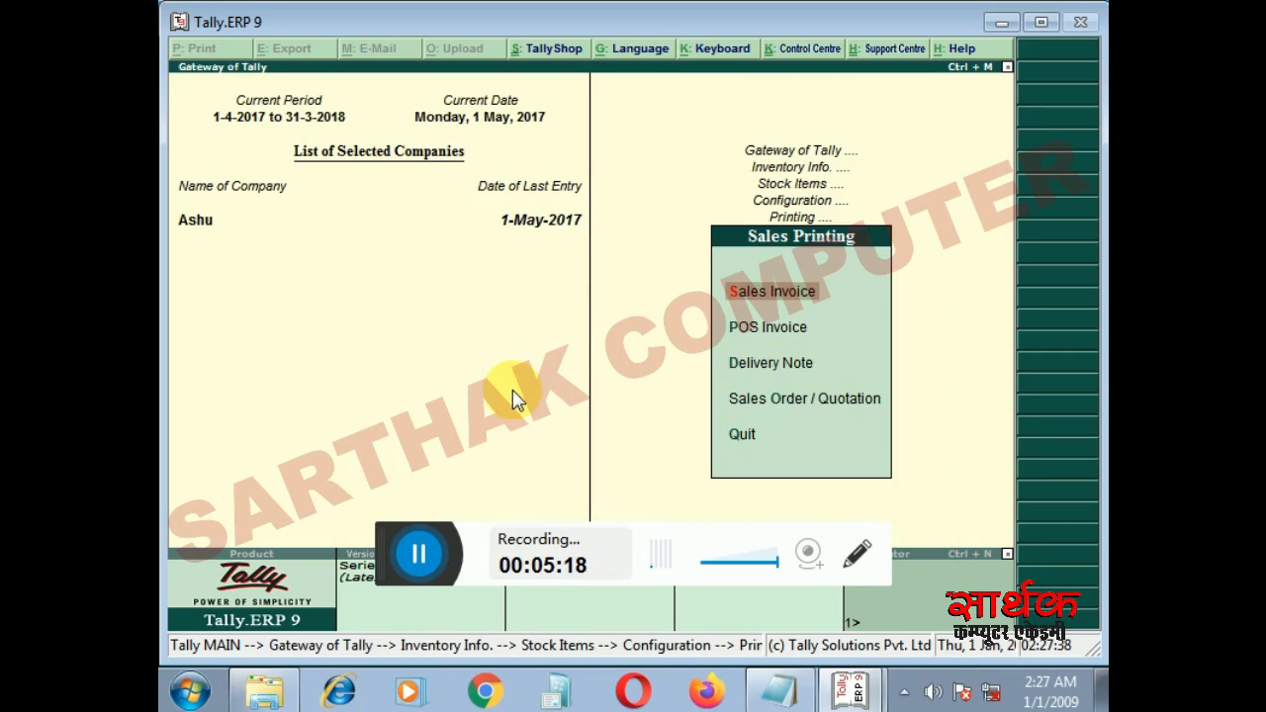
{"action": "key", "text": "Escape"}
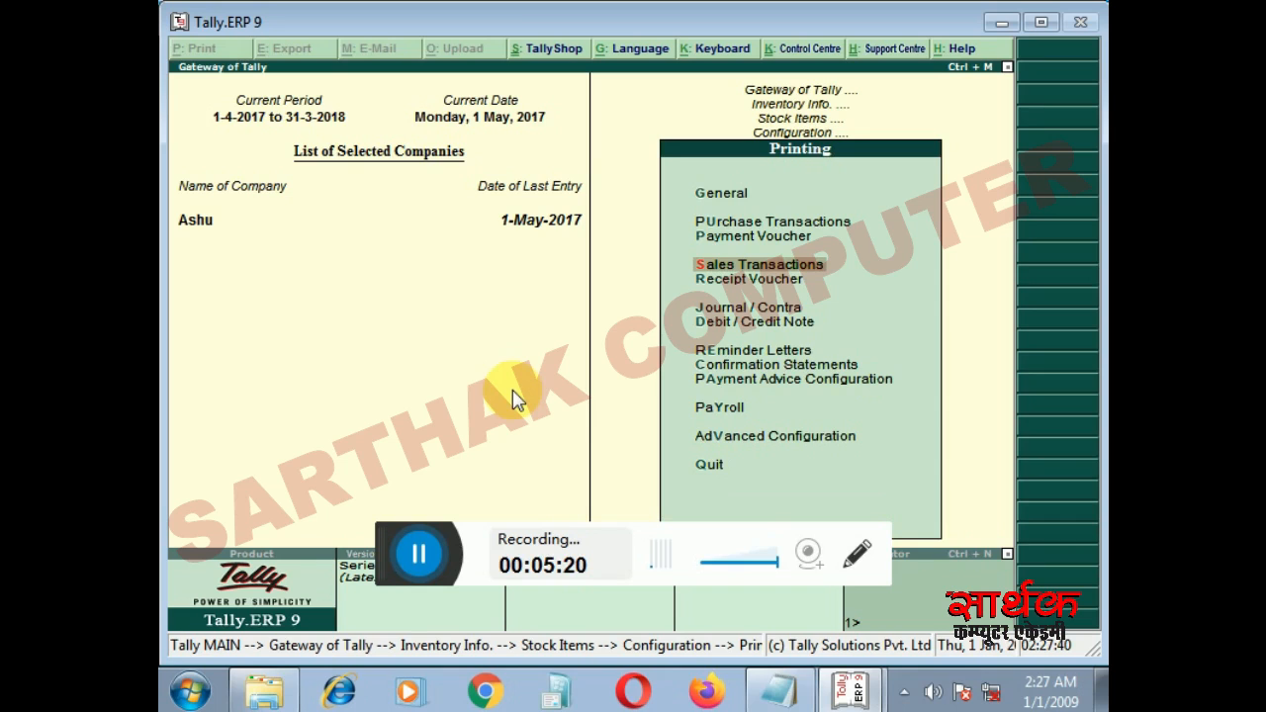
Step: Review the receipt voucher printing settings through to the ledger name format, leave without edits and return to the Configuration list
{"action": "key", "text": "Down"}
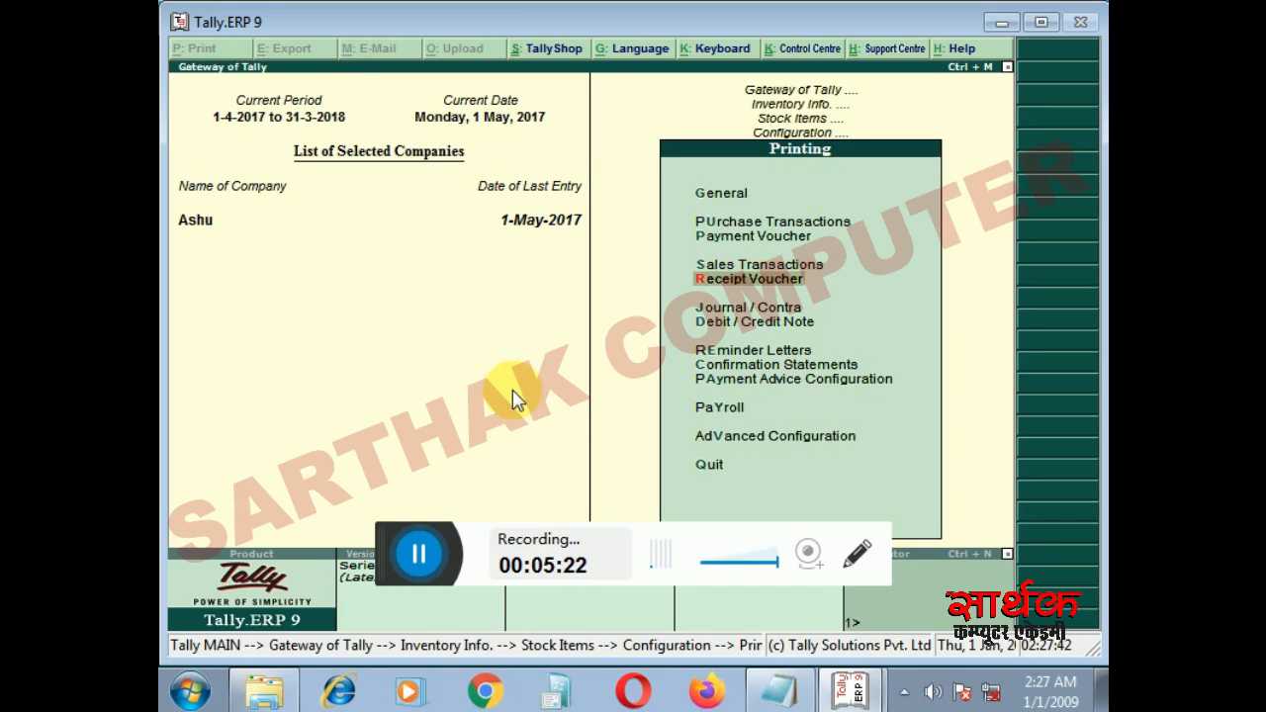
{"action": "key", "text": "Return"}
{"action": "key", "text": "Return"}
{"action": "key", "text": "Return"}
{"action": "key", "text": "Return"}
{"action": "key", "text": "Return"}
{"action": "key", "text": "Return"}
{"action": "key", "text": "Return"}
{"action": "key", "text": "Return"}
{"action": "key", "text": "Return"}
{"action": "key", "text": "Return"}
{"action": "key", "text": "Return"}
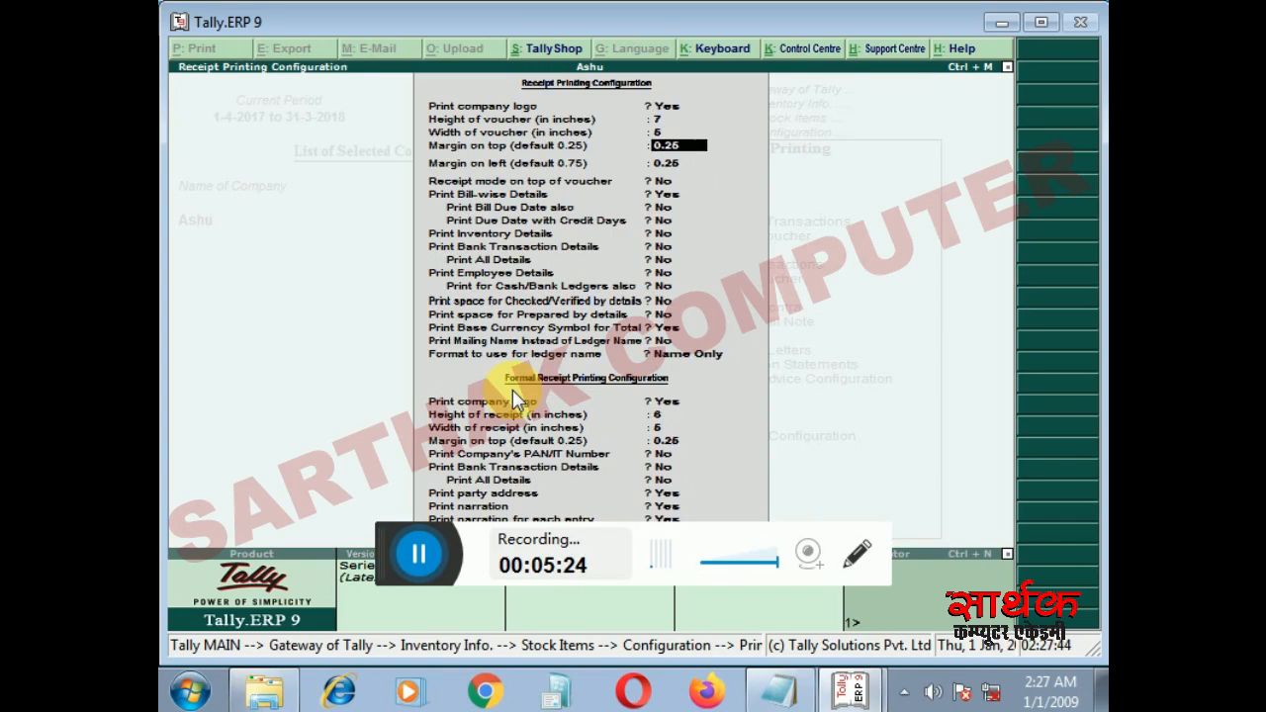
{"action": "key", "text": "Return"}
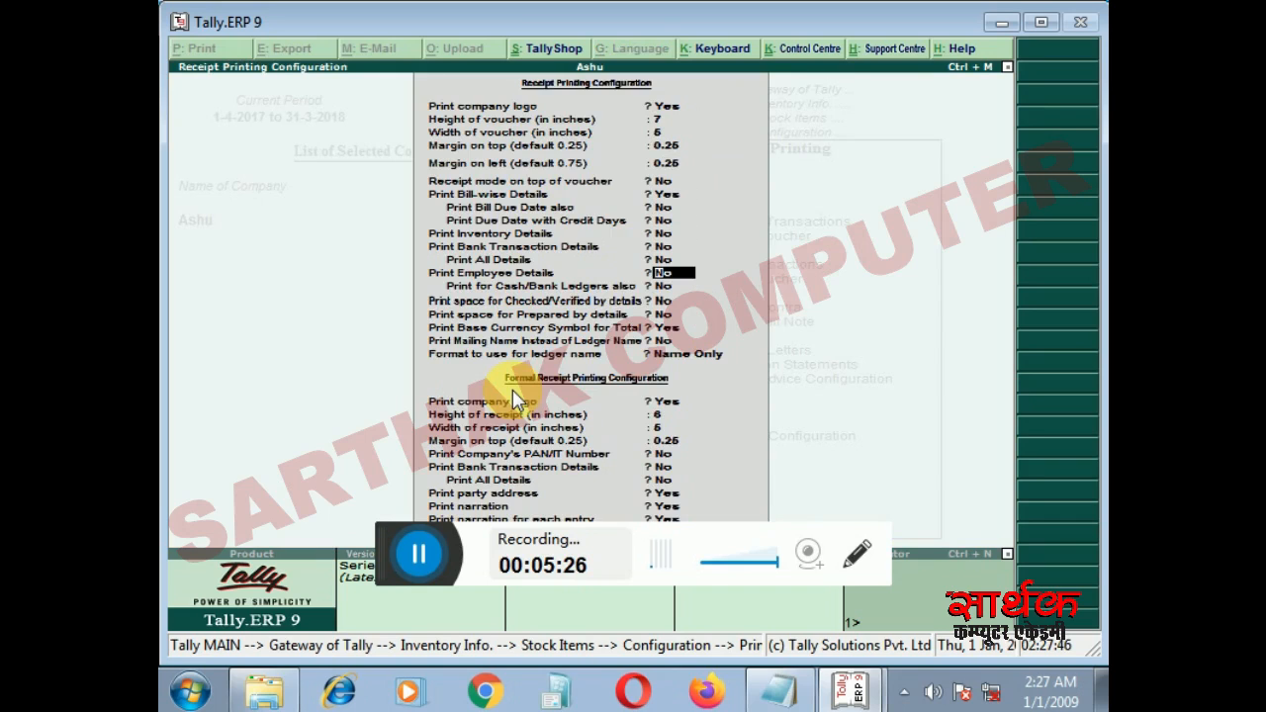
{"action": "key", "text": "Return"}
{"action": "key", "text": "Return"}
{"action": "key", "text": "Return"}
{"action": "key", "text": "Return"}
{"action": "key", "text": "Return"}
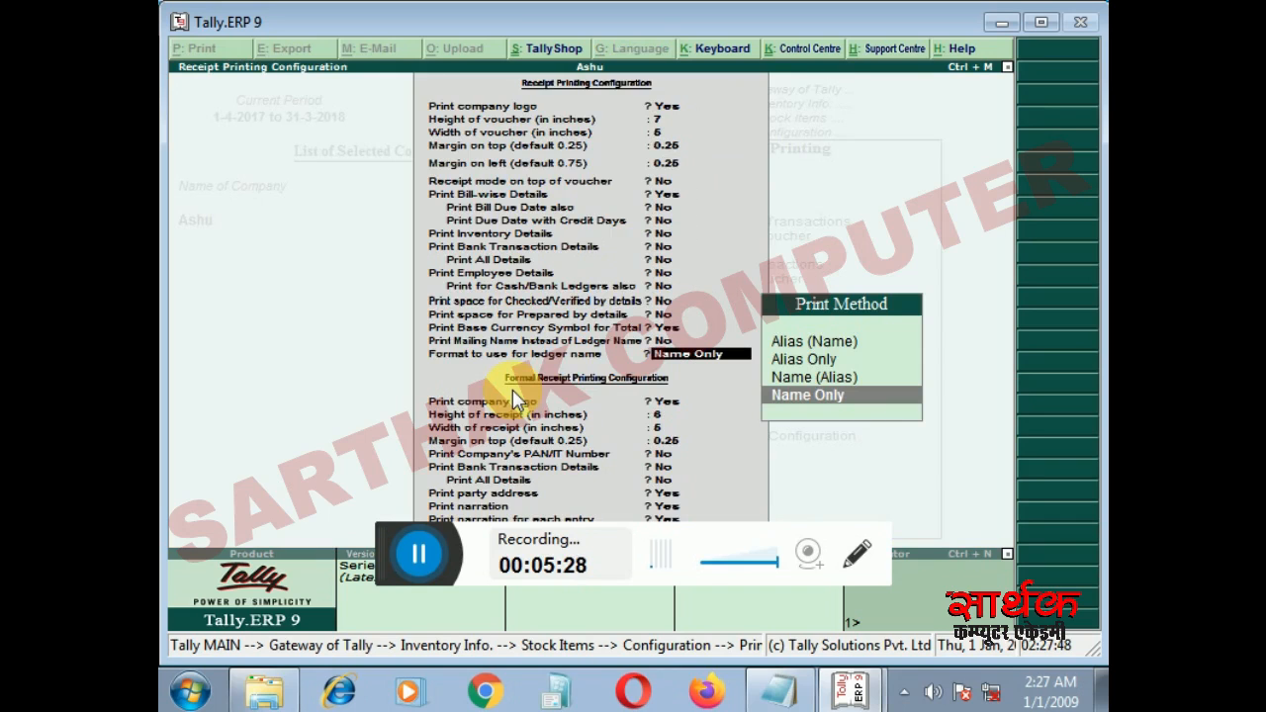
{"action": "key", "text": "Escape"}
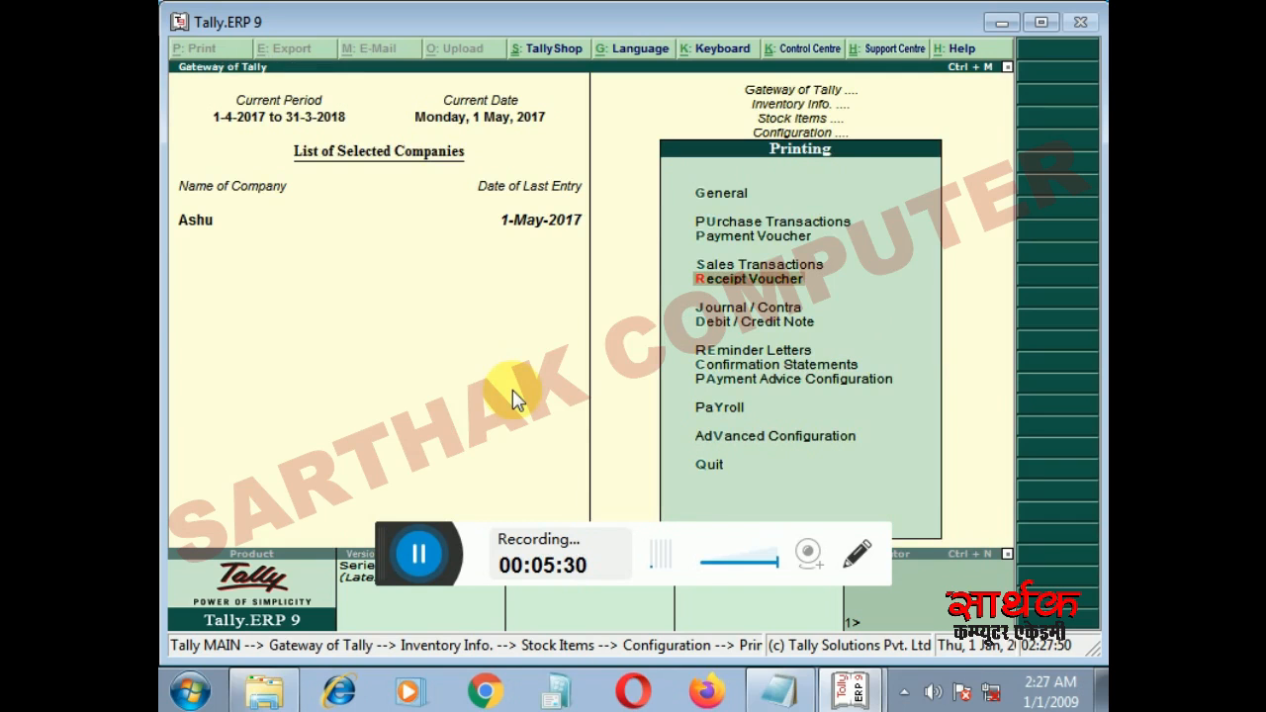
{"action": "key", "text": "Escape"}
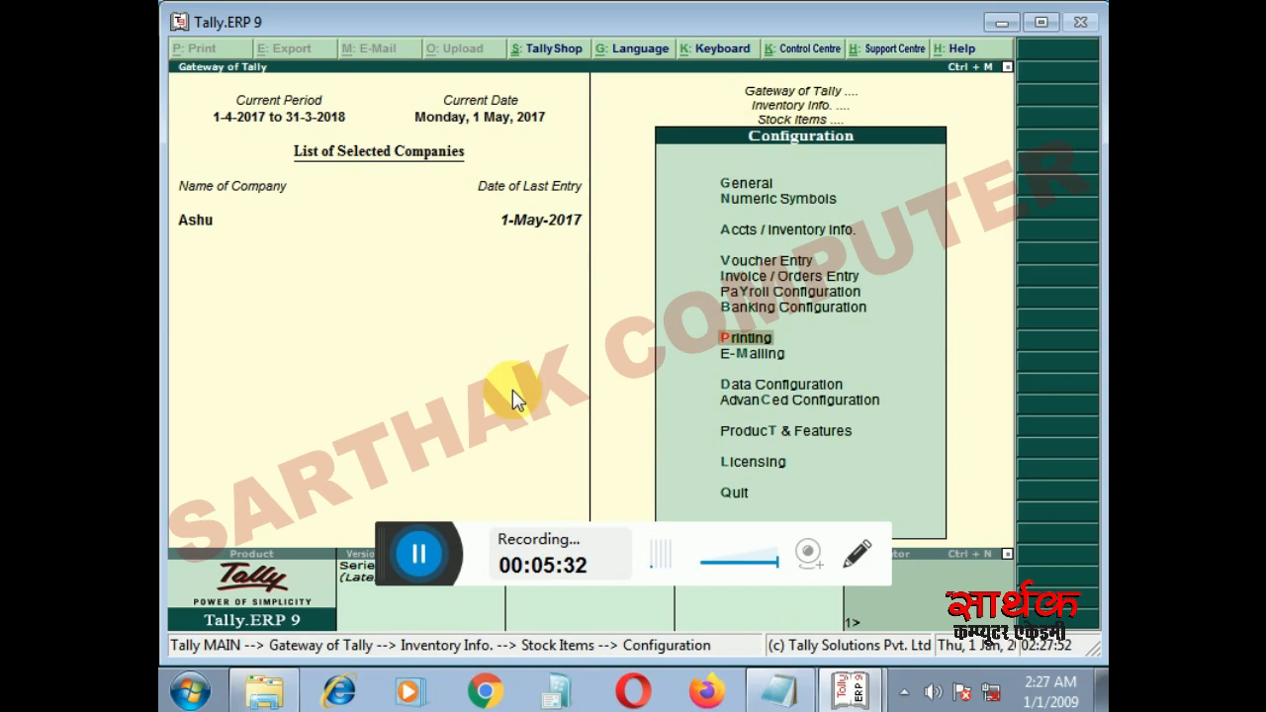
Step: View the E-Mail Configuration and its common mail servers, leaving it without entering a server address
{"action": "key", "text": "Down"}
{"action": "key", "text": "Return"}
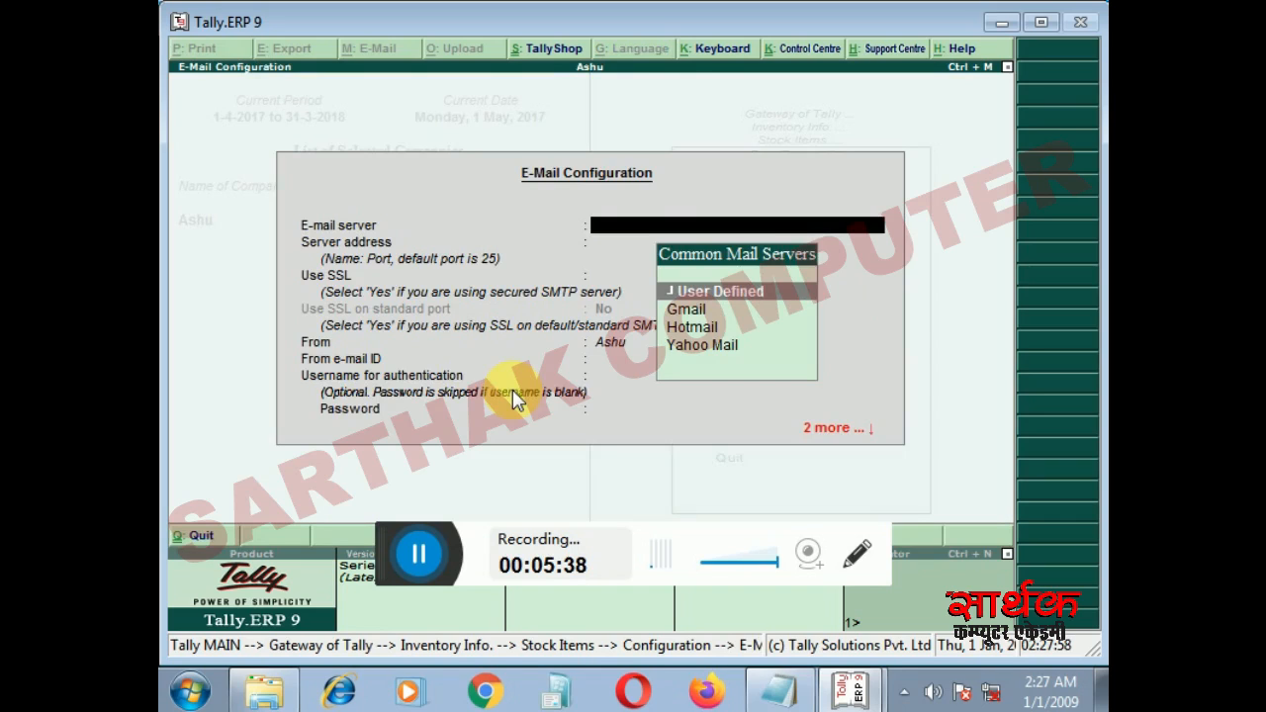
{"action": "key", "text": "Return"}
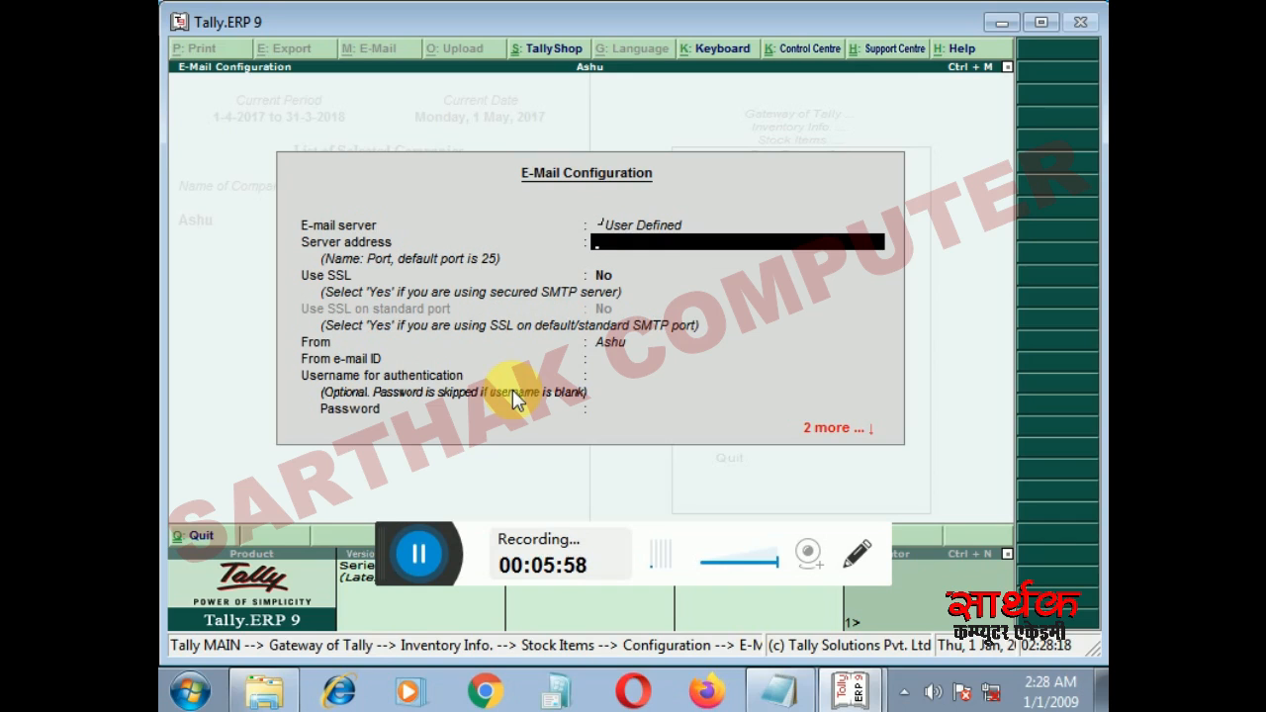
{"action": "key", "text": "Escape"}
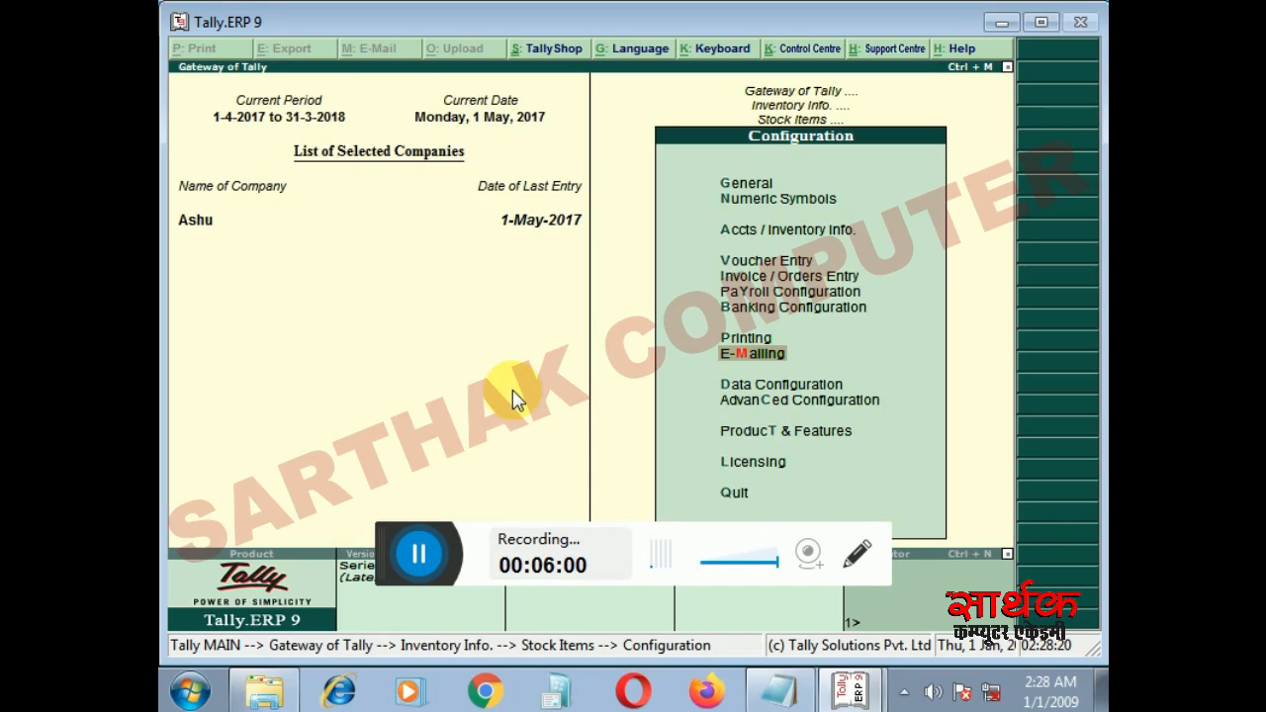
Step: Switch to the Notepad notes, highlight the topic "Data directory & folders configuration", and return to Tally.ERP 9
{"action": "key", "text": "Down"}
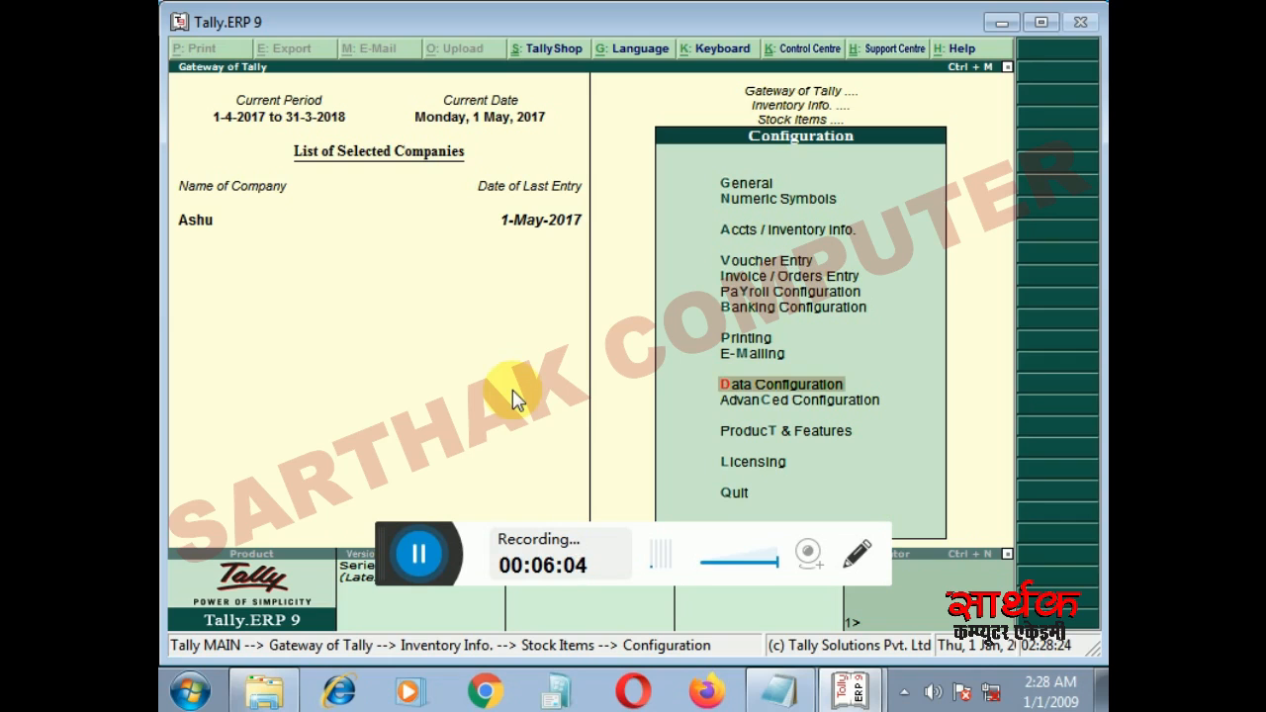
{"action": "left_click", "coordinate": [776, 691]}
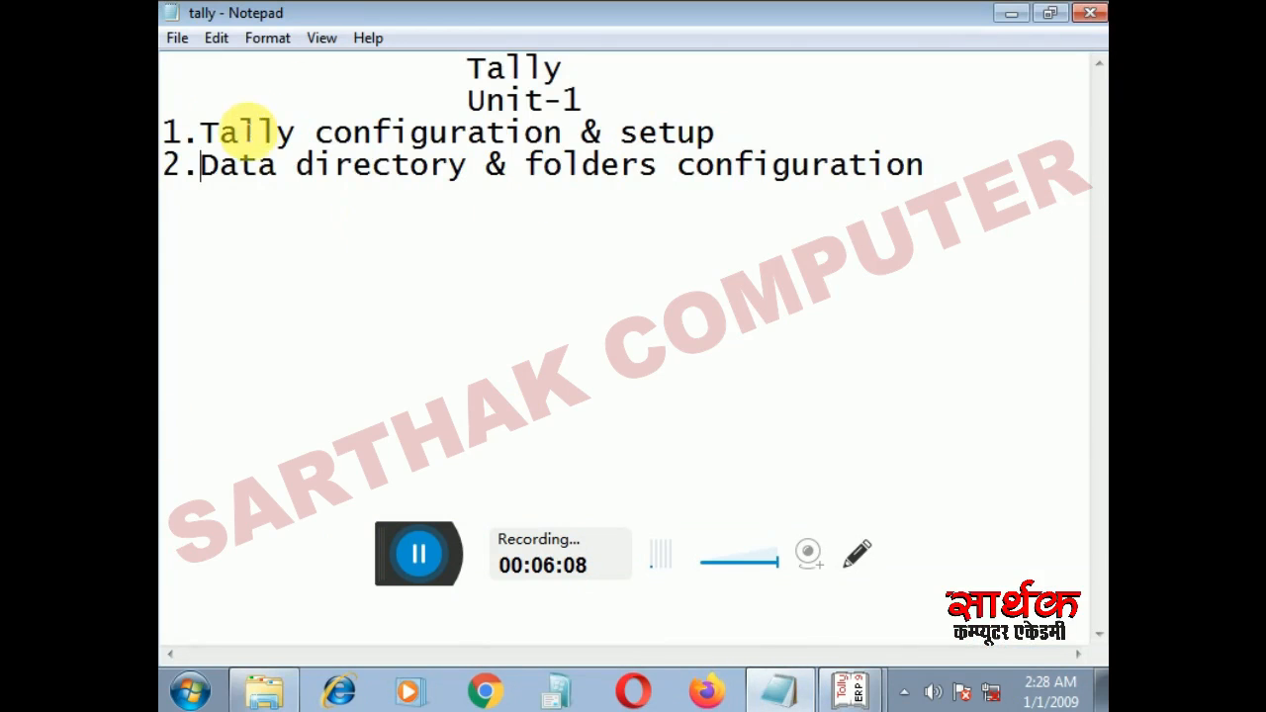
{"action": "left_click_drag", "start_coordinate": [201, 165], "coordinate": [924, 227]}
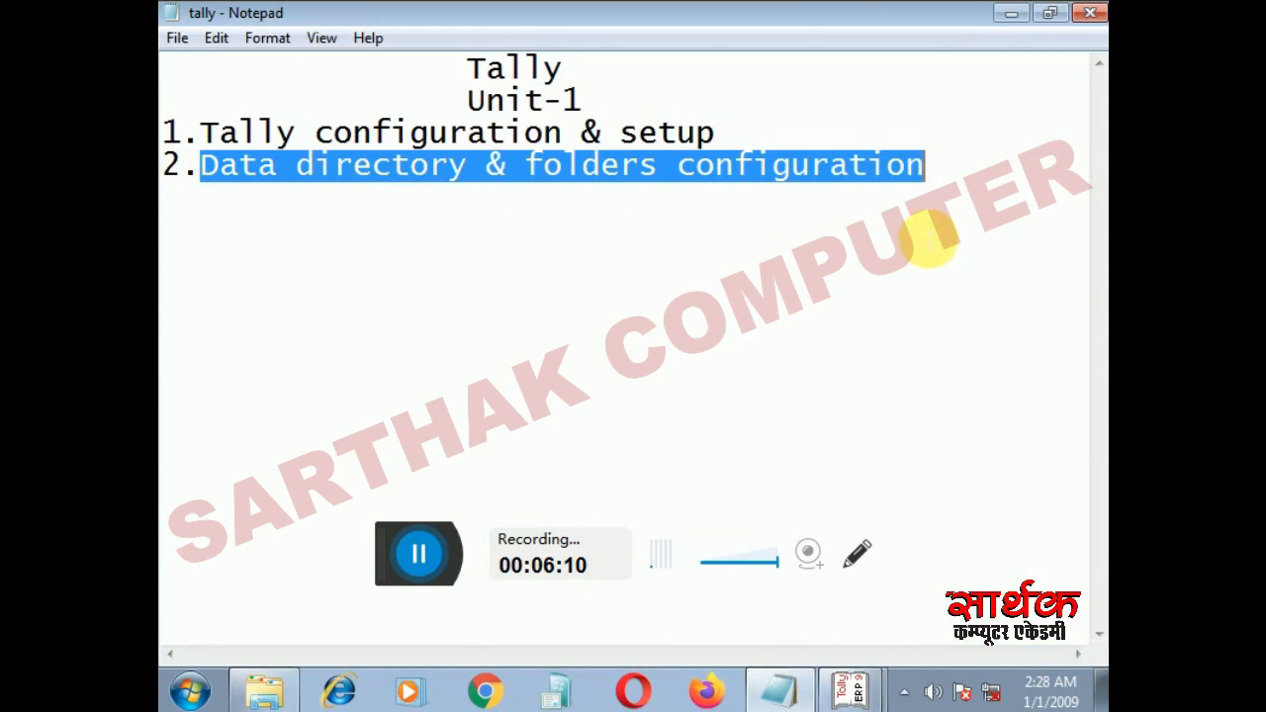
{"action": "left_click", "coordinate": [1010, 15]}
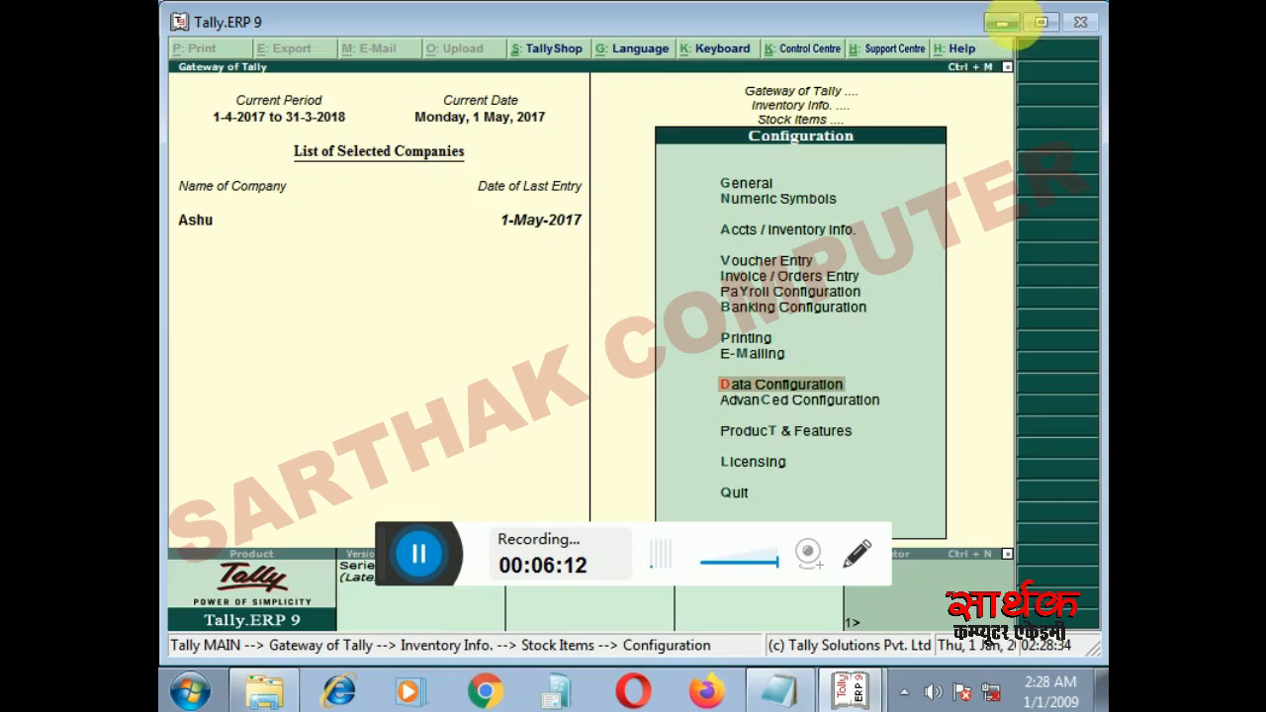
Step: Open the Data Configuration, go through its file locations and startup options without edits, and accept the screen
{"action": "left_click", "coordinate": [781, 386]}
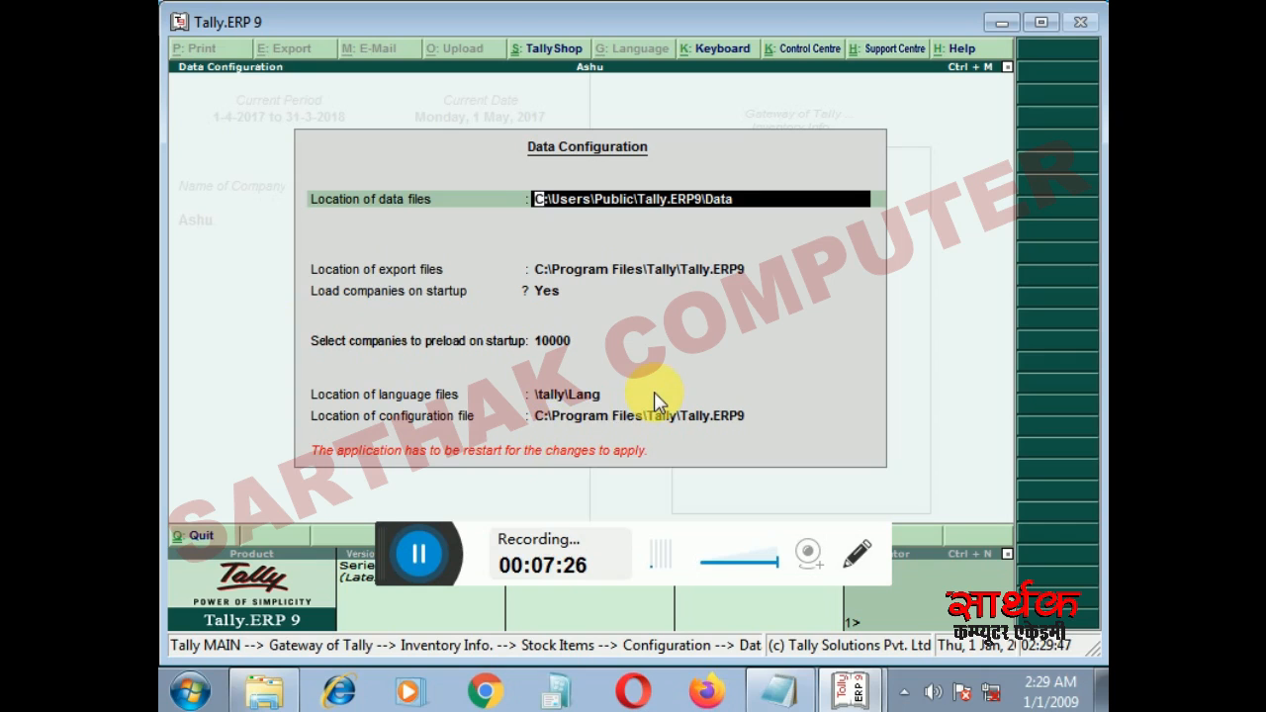
{"action": "key", "text": "Return"}
{"action": "key", "text": "Return"}
{"action": "key", "text": "Return"}
{"action": "key", "text": "Return"}
{"action": "key", "text": "Return"}
{"action": "key", "text": "Return"}
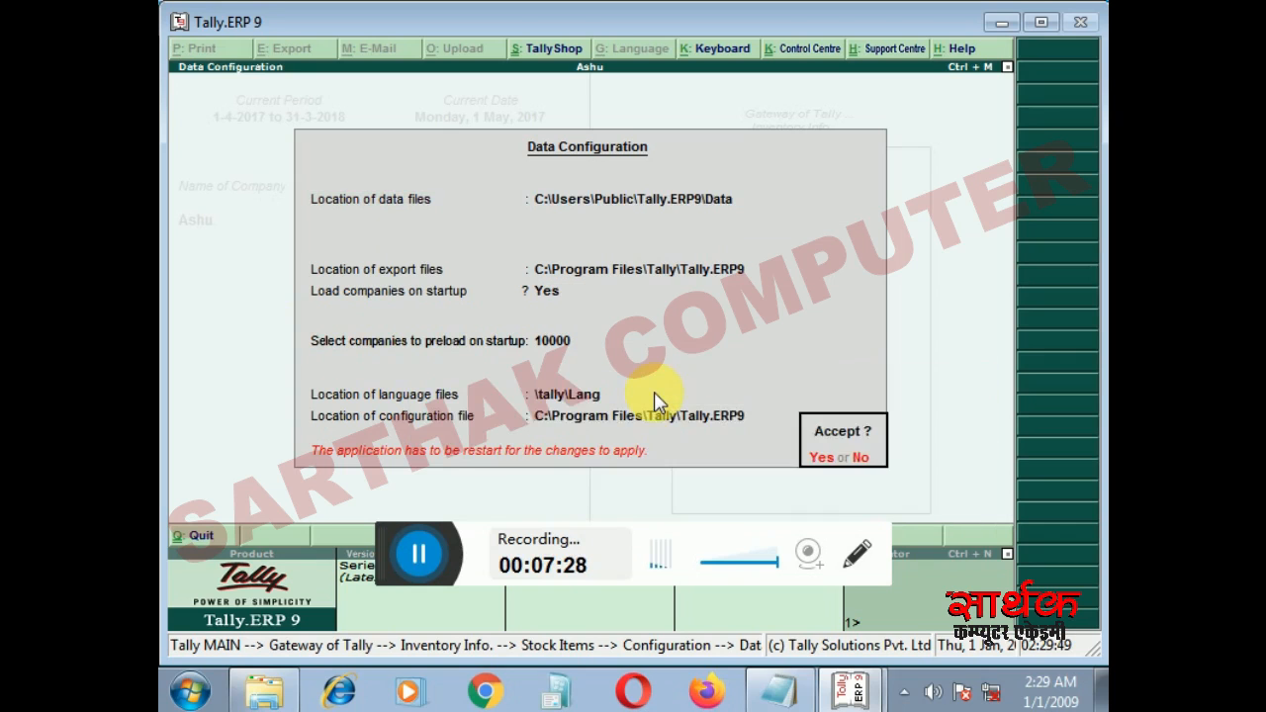
{"action": "key", "text": "Return"}
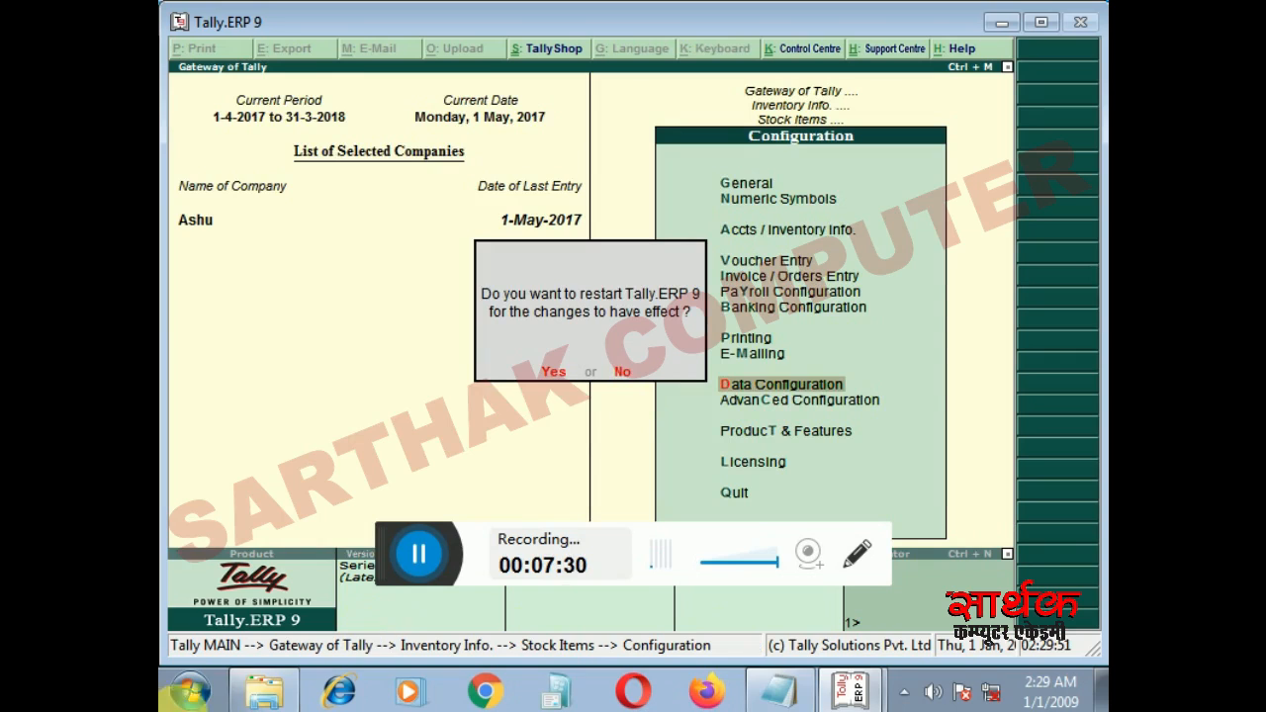
Step: Switch to Windows Explorer and browse to the Tally data folder at C:\Users\Public\Tally.ERP9\Data
{"action": "left_click", "coordinate": [188, 691]}
{"action": "left_click", "coordinate": [551, 394]}
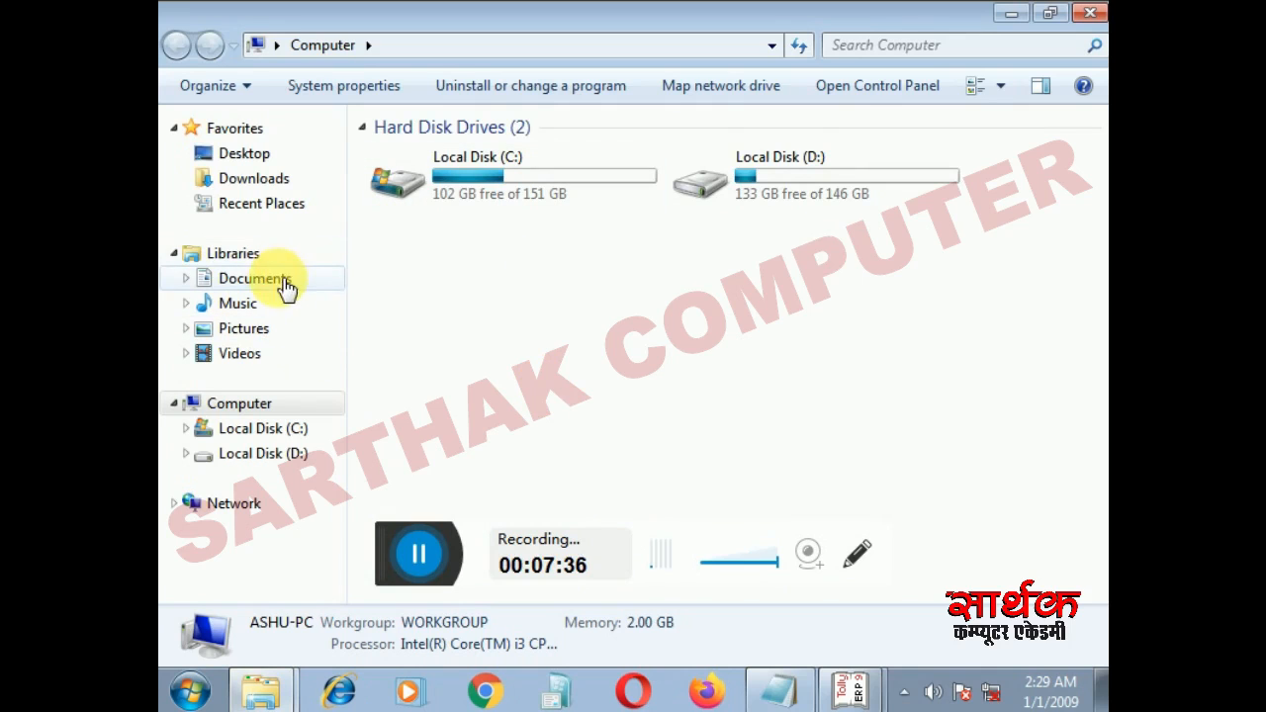
{"action": "left_click", "coordinate": [495, 193]}
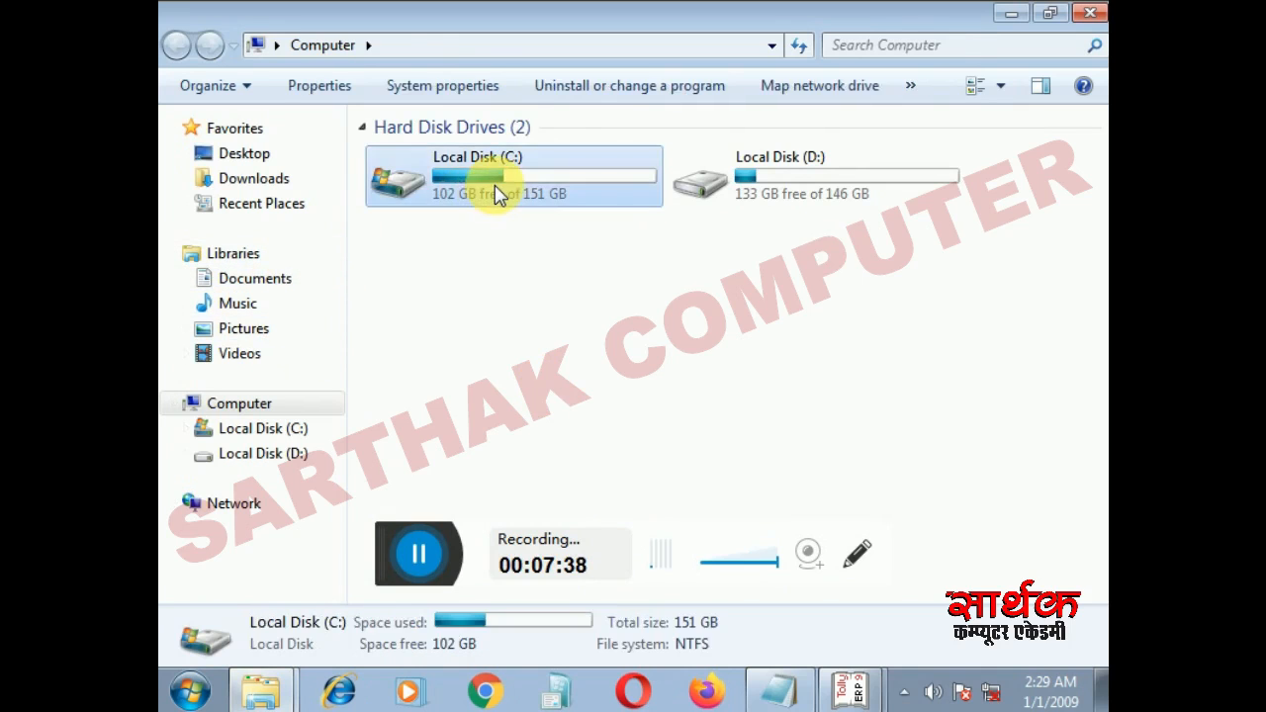
{"action": "double_click", "coordinate": [495, 193]}
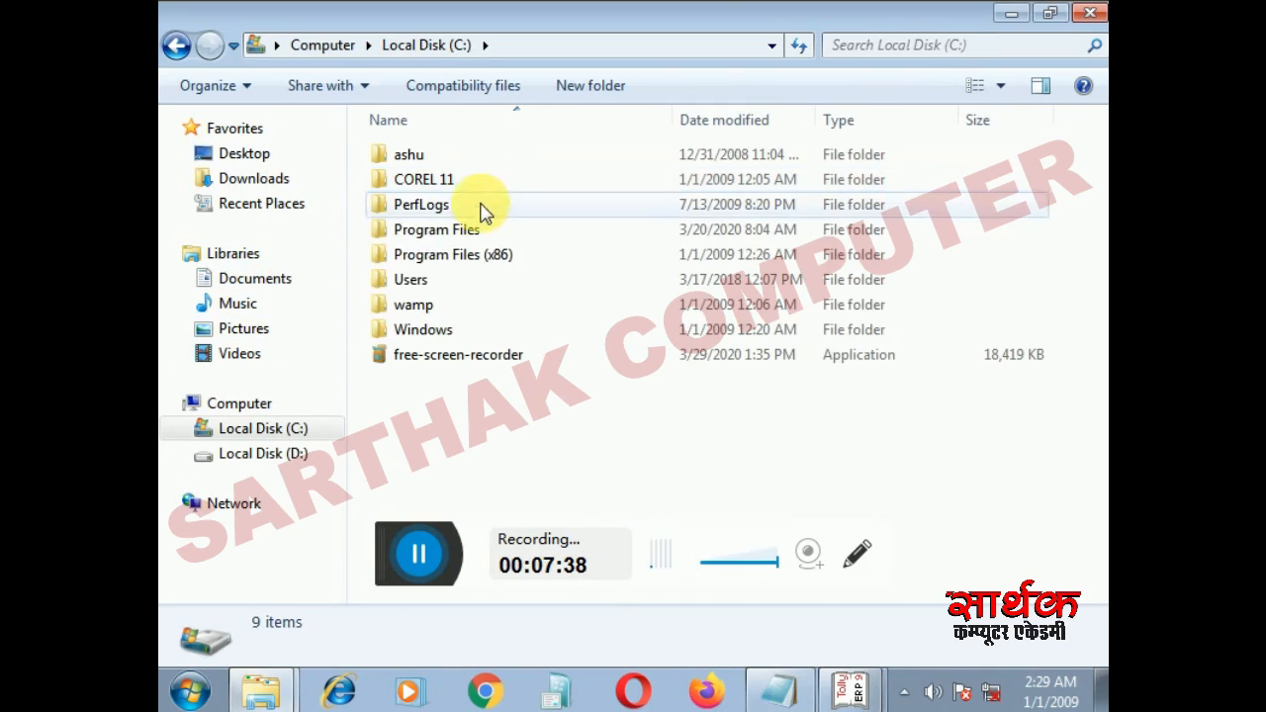
{"action": "double_click", "coordinate": [418, 282]}
{"action": "left_click", "coordinate": [419, 187]}
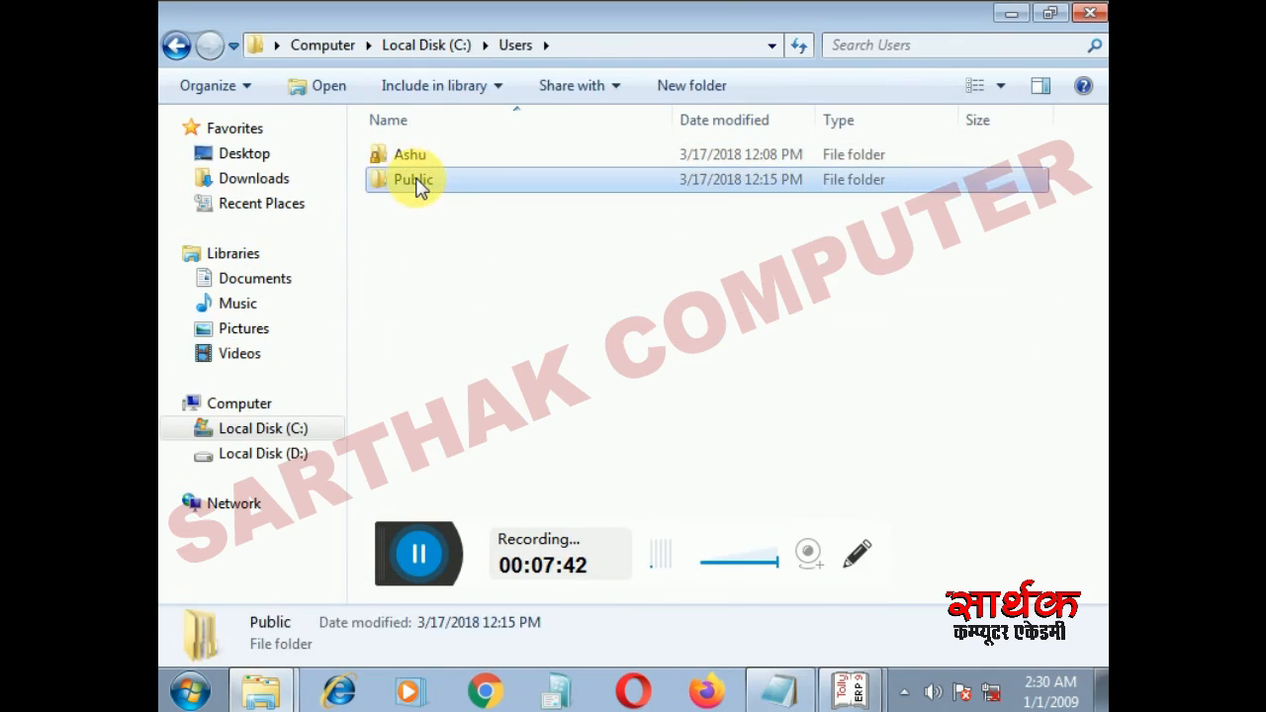
{"action": "double_click", "coordinate": [419, 187]}
{"action": "left_click", "coordinate": [427, 309]}
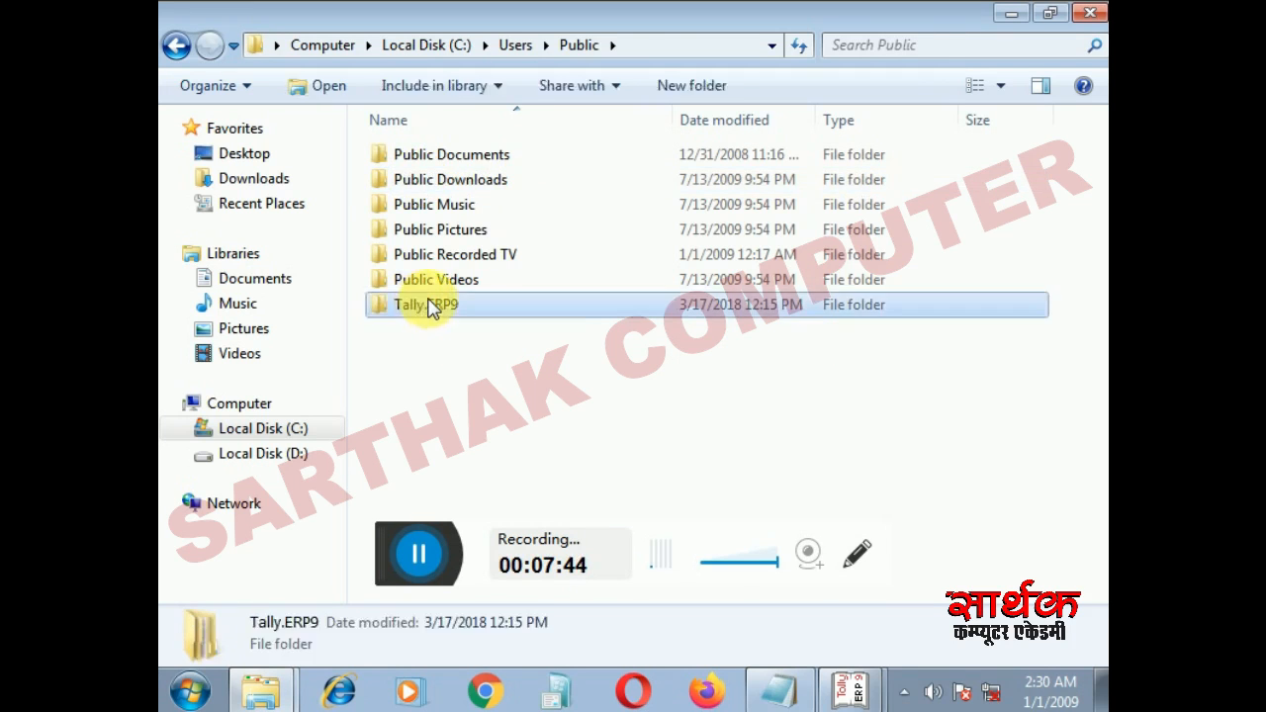
{"action": "double_click", "coordinate": [428, 306]}
{"action": "left_click", "coordinate": [417, 158]}
{"action": "double_click", "coordinate": [418, 158]}
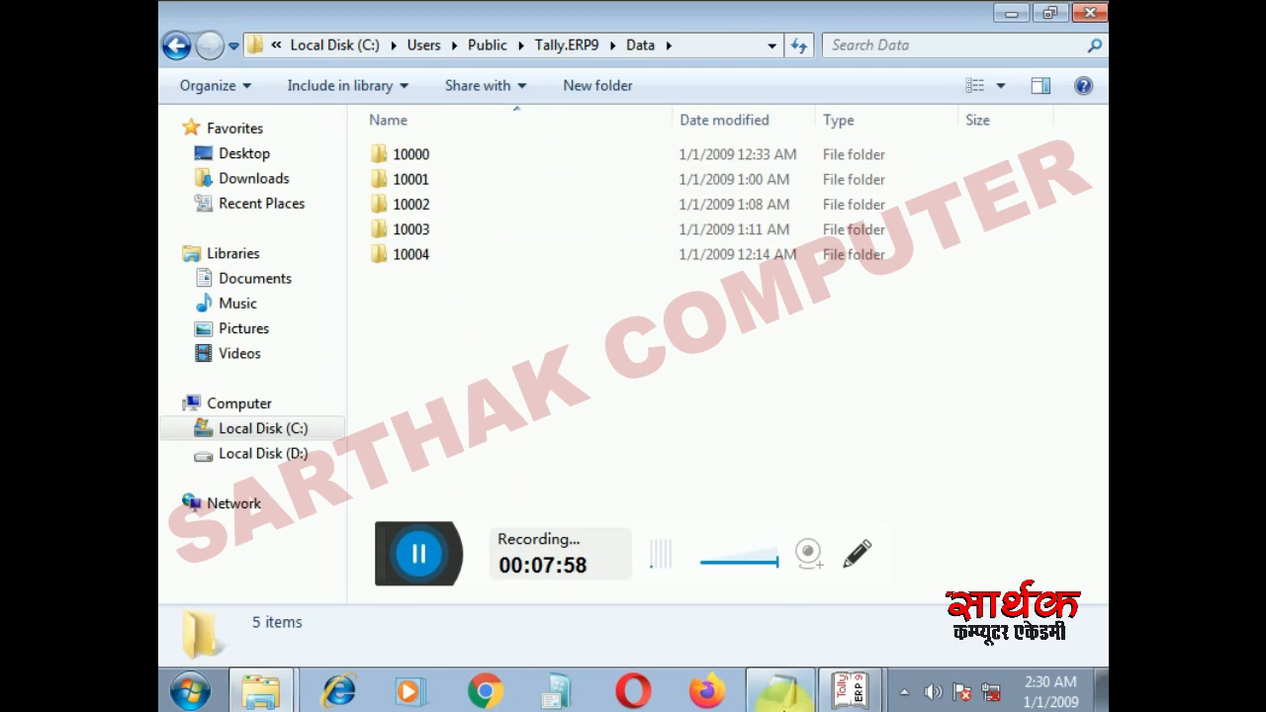
Step: Switch to the Notepad notes and highlight the Tally configuration topic, followed by "Data directory & folders configuration"
{"action": "left_click", "coordinate": [782, 690]}
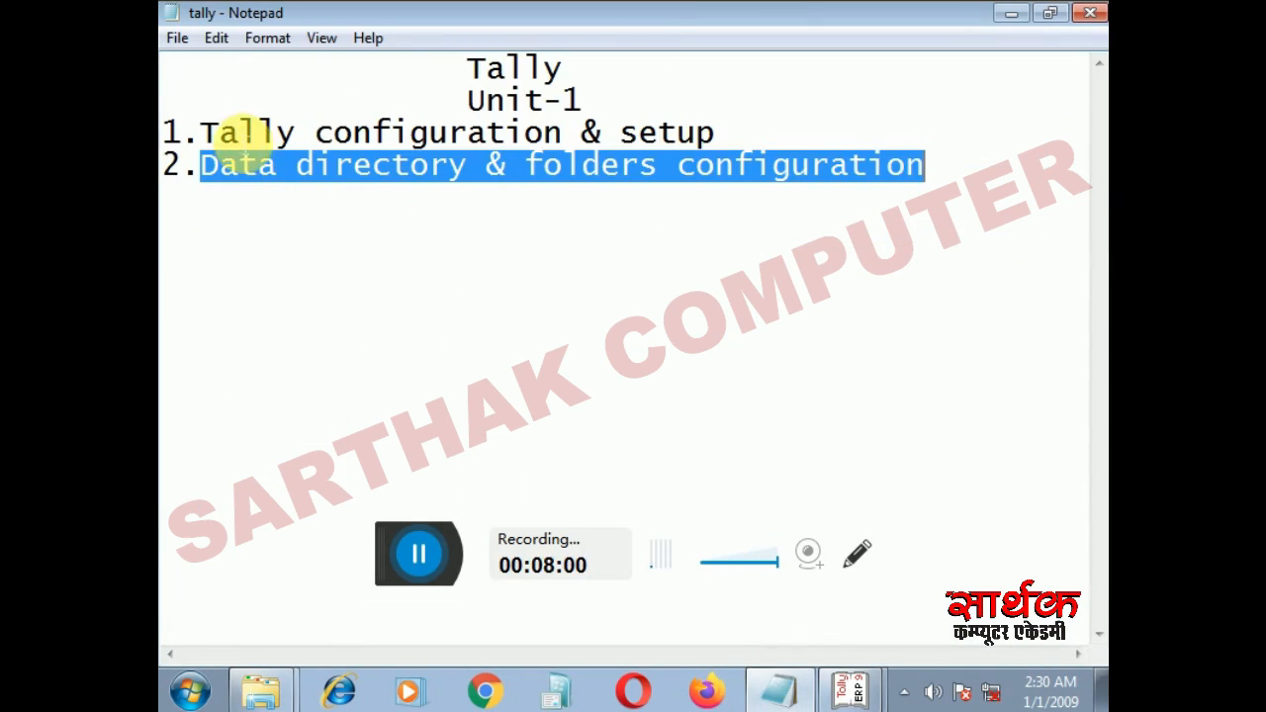
{"action": "left_click_drag", "start_coordinate": [201, 132], "coordinate": [716, 171]}
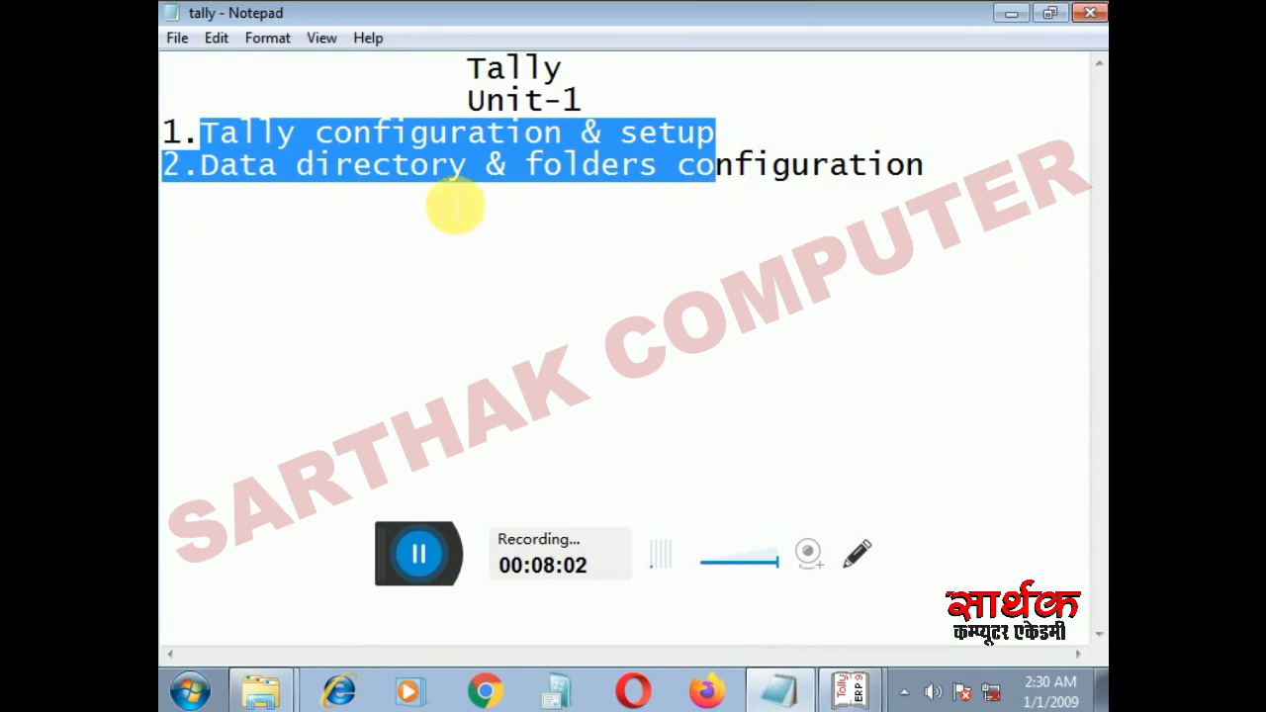
{"action": "left_click_drag", "start_coordinate": [207, 170], "coordinate": [933, 221]}
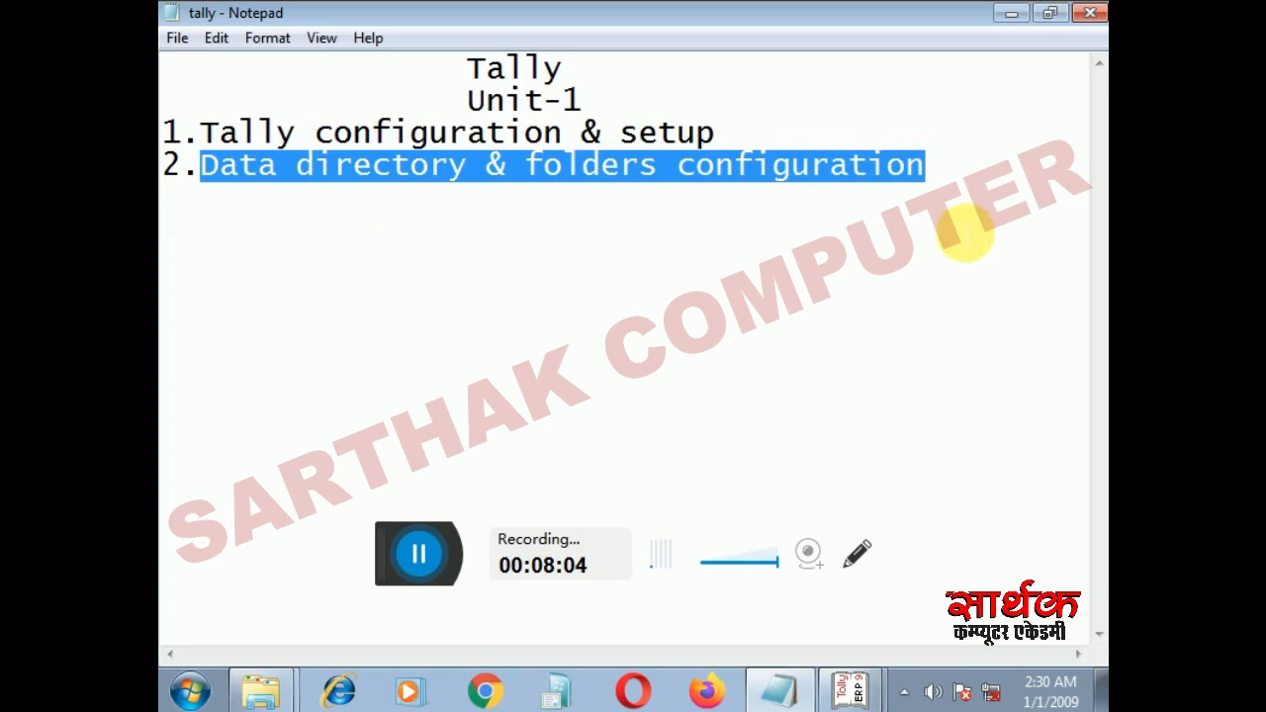